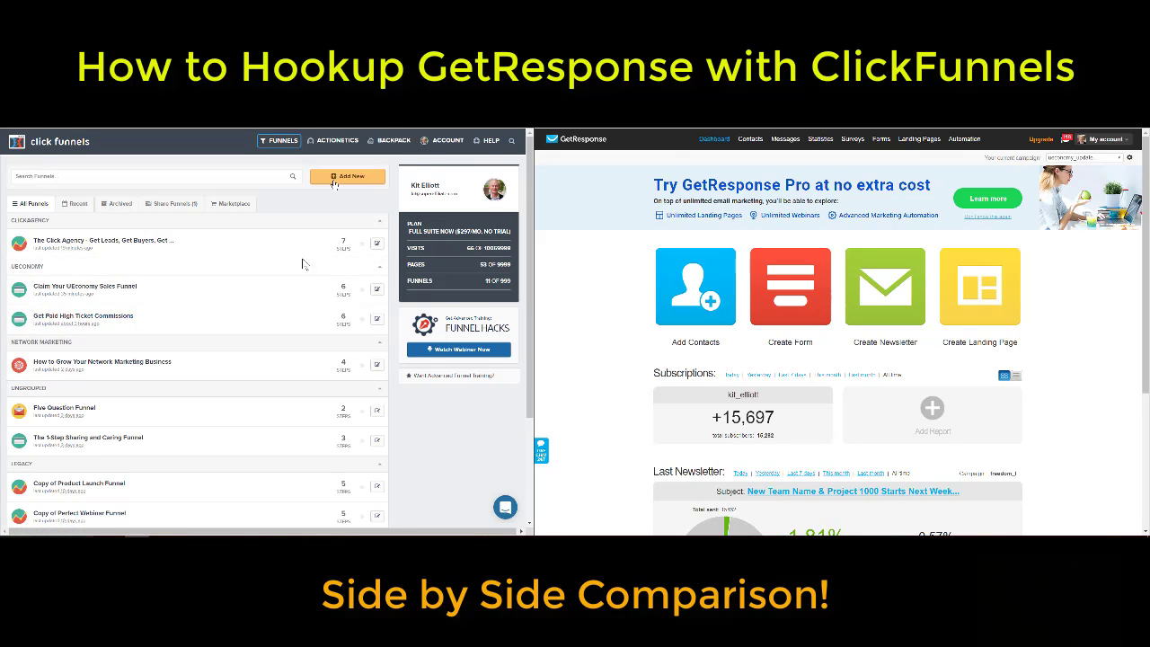
Open the Integrations settings of the ClickFunnels account.
left_click(447, 140)
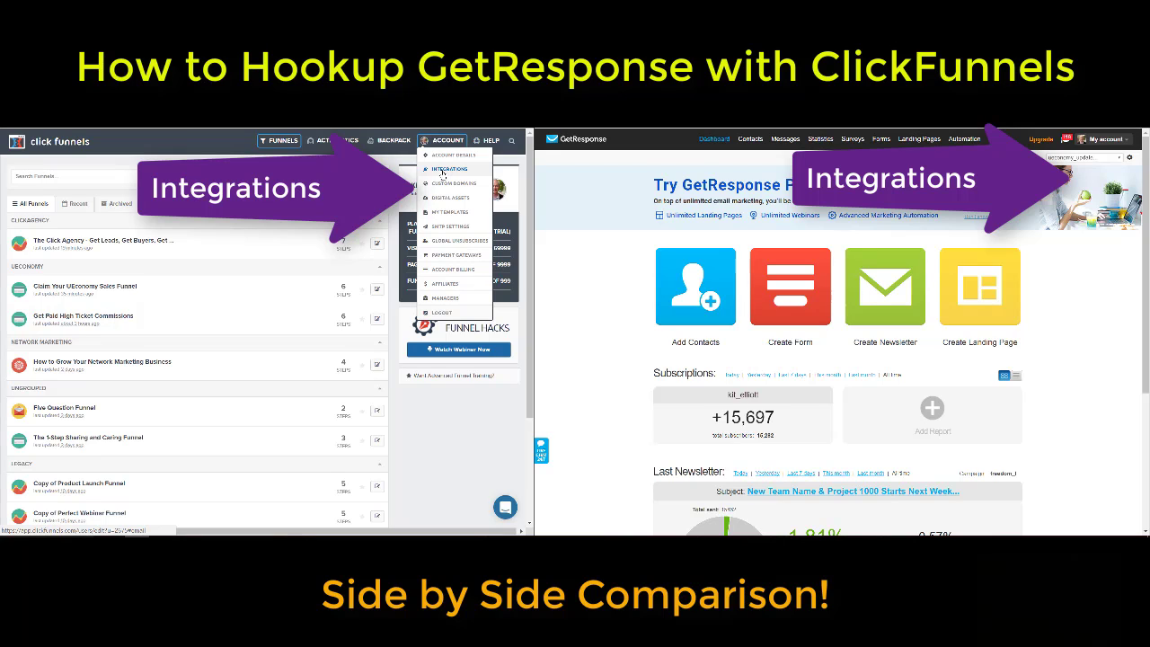
left_click(1112, 141)
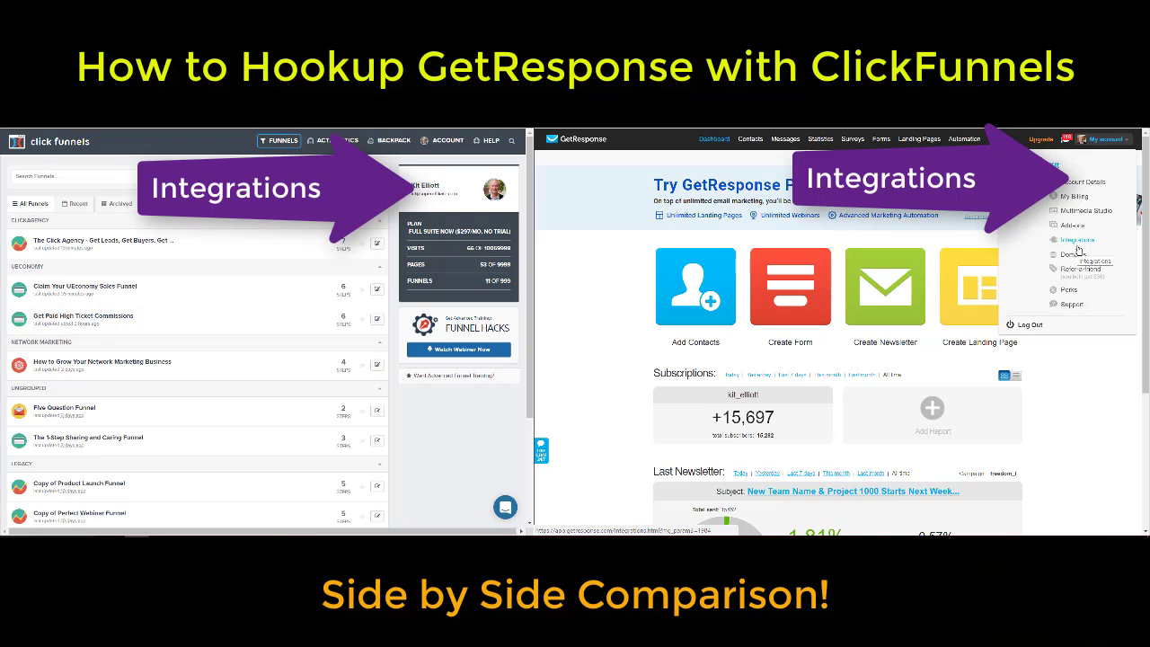
left_click(447, 140)
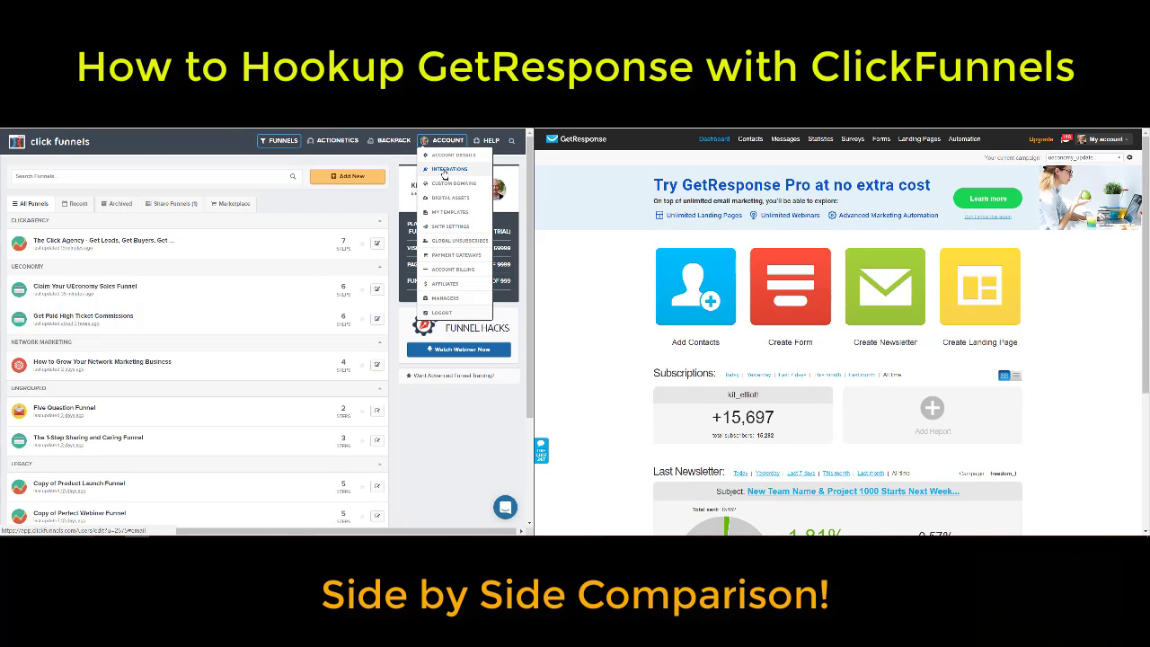
right_click(444, 171)
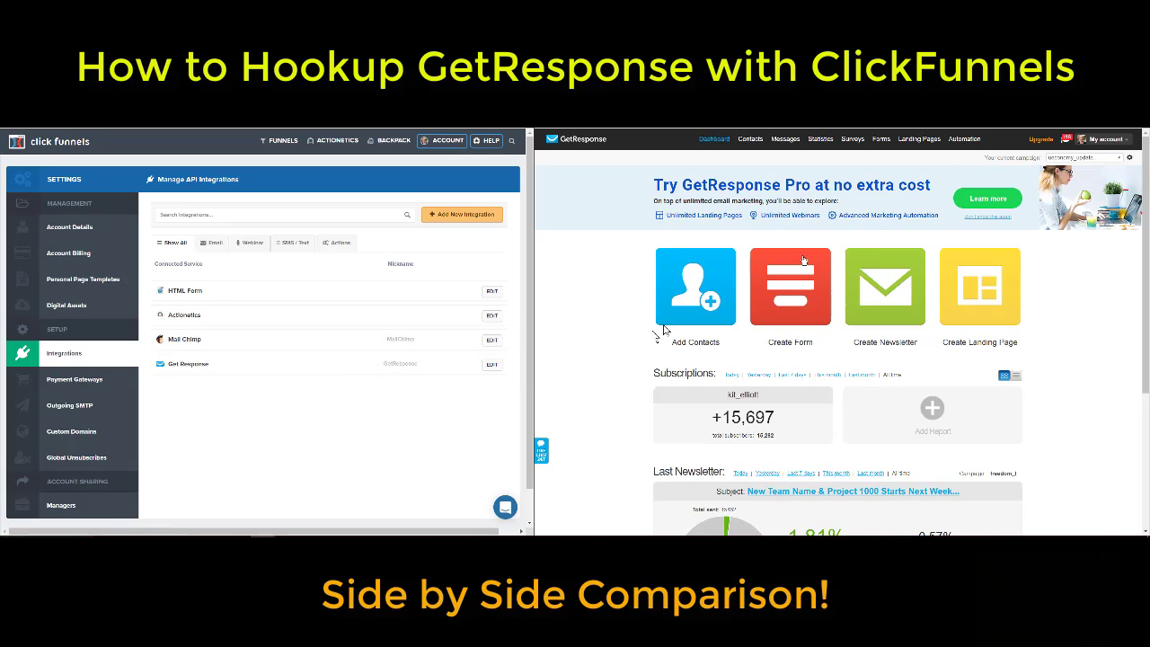
In GetResponse, go to the account's API & OAuth settings and copy the default API key.
left_click(1102, 141)
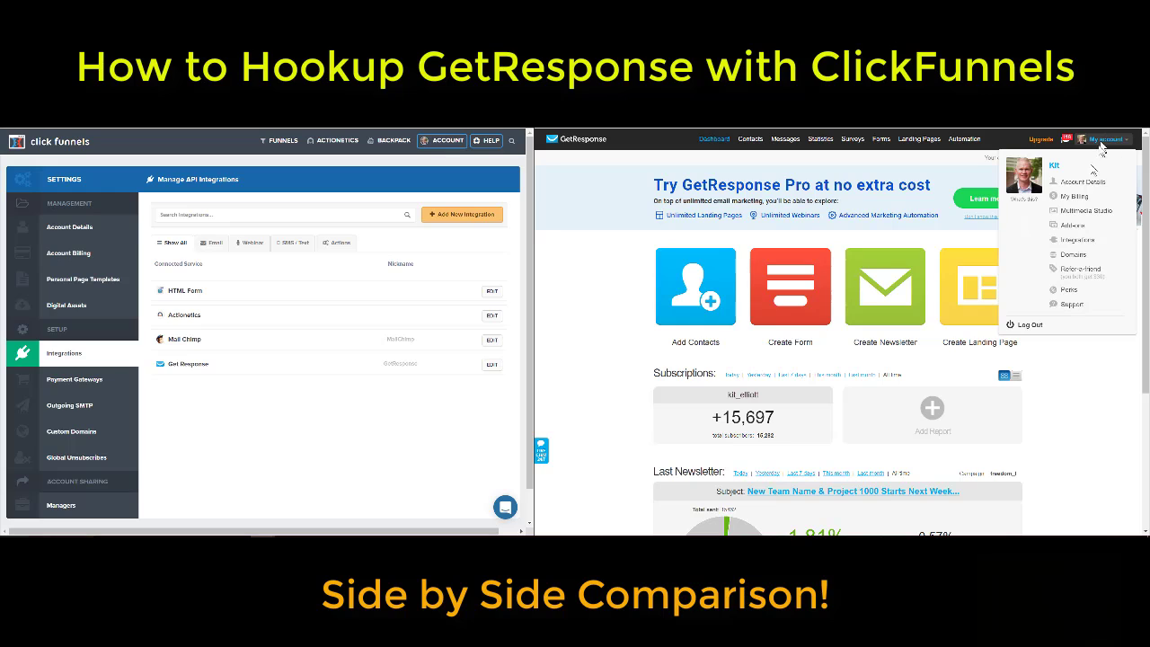
left_click(1077, 240)
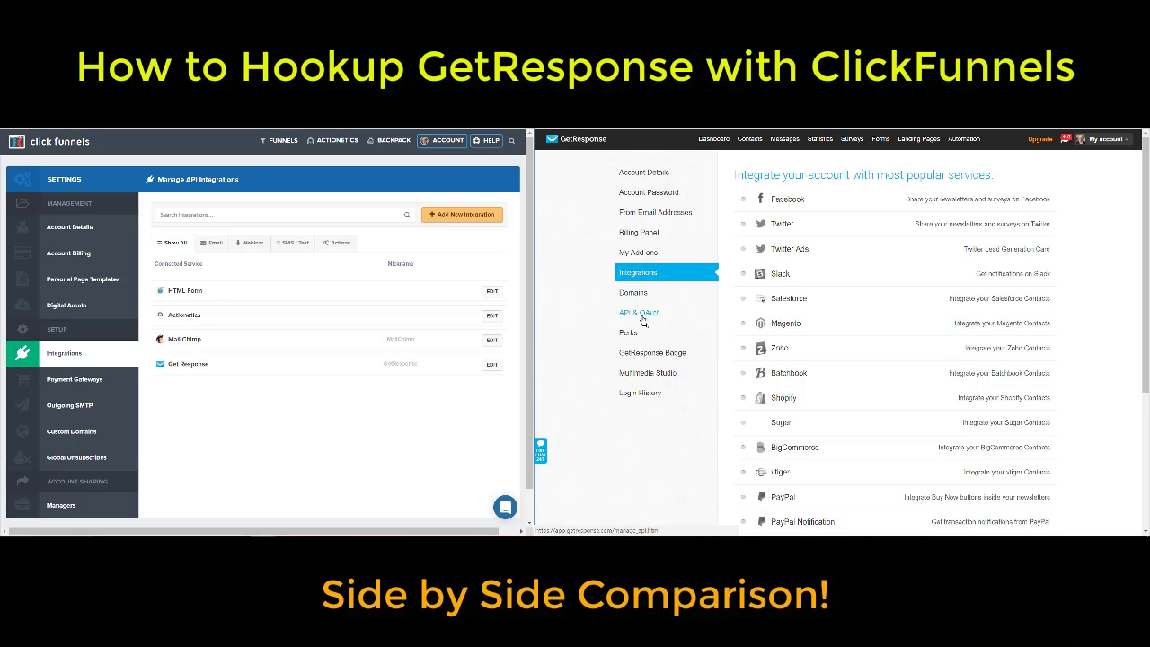
left_click(643, 316)
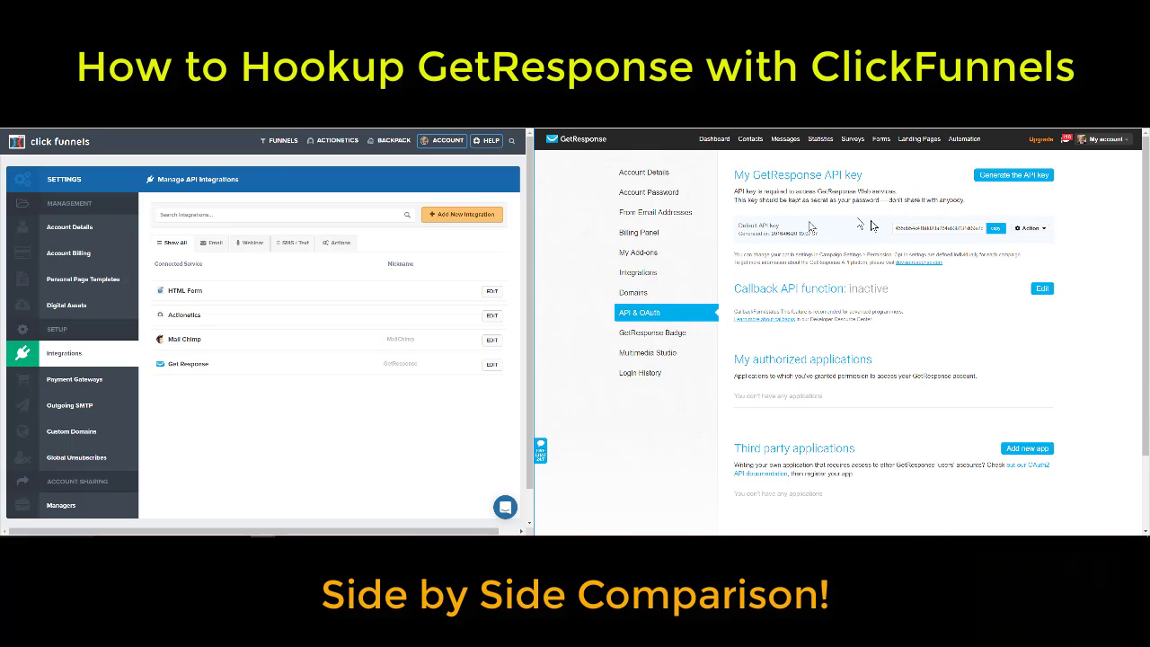
left_click(994, 230)
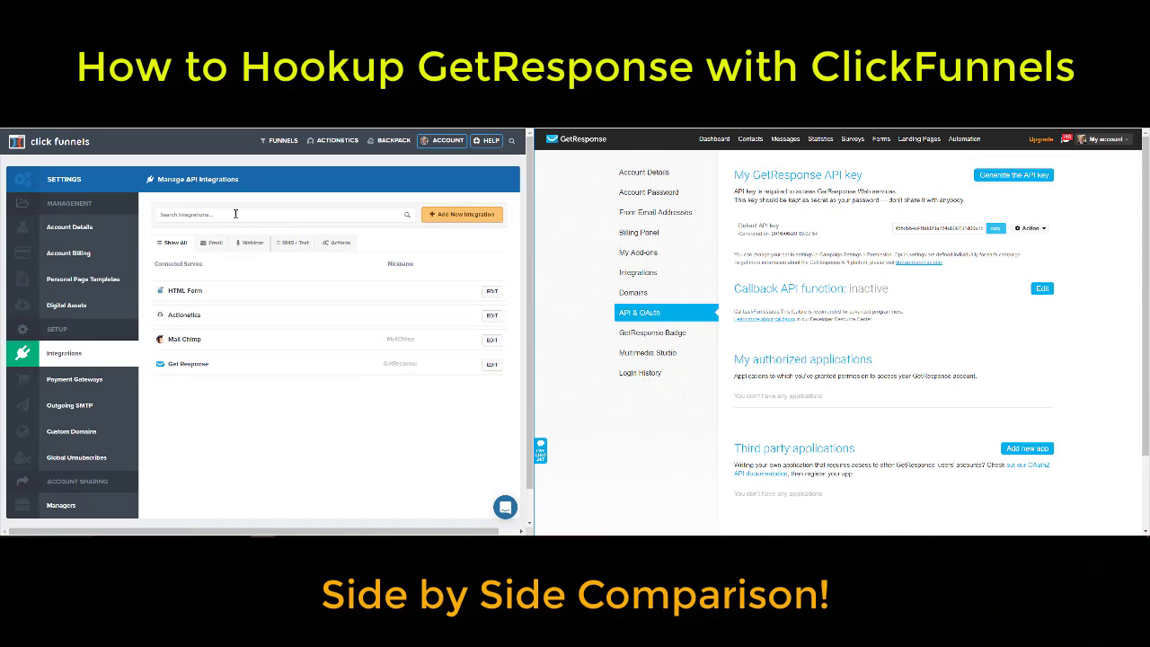
In ClickFunnels, filter the API integrations by Get Response, open the existing integration for editing and save its update.
left_click(235, 214)
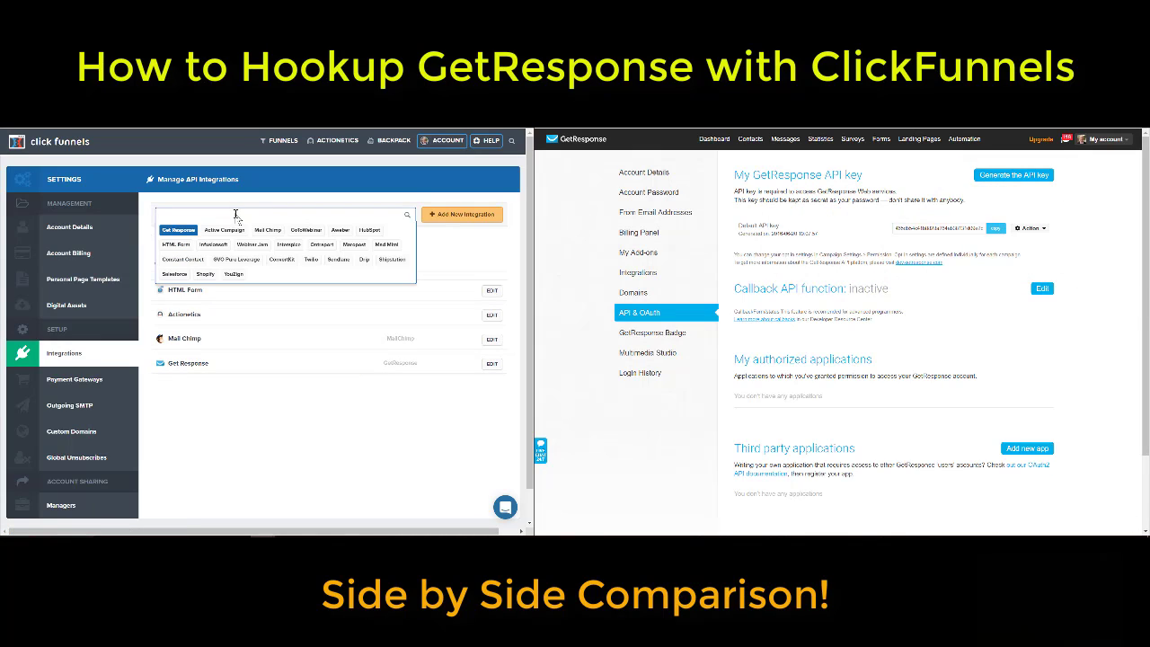
left_click(178, 231)
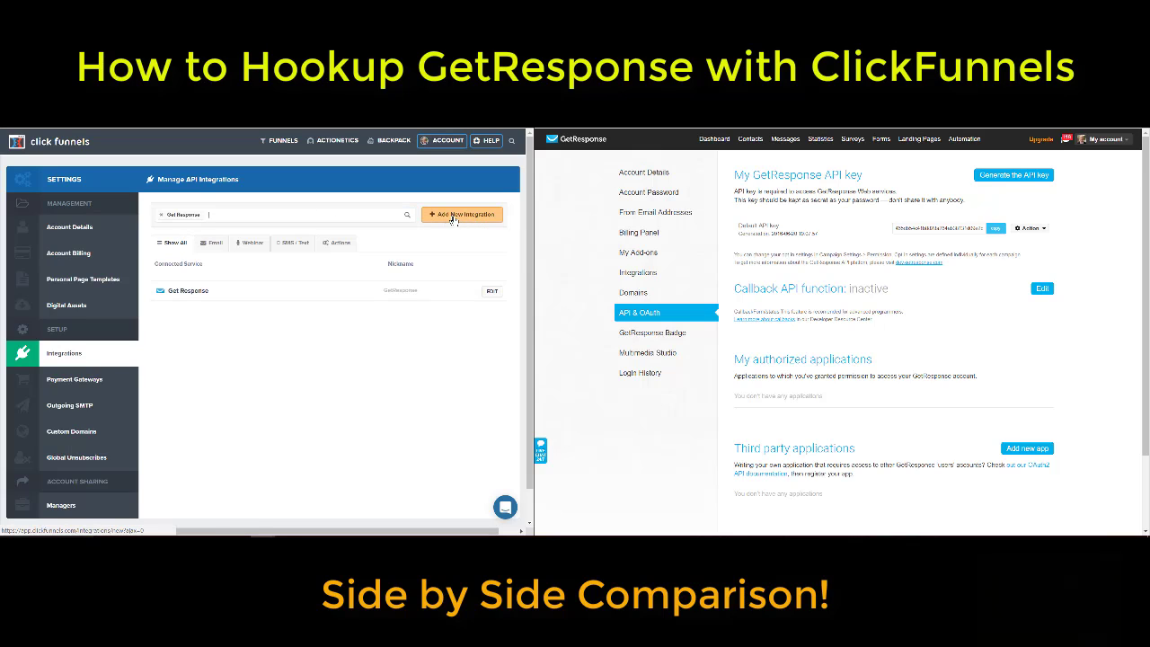
left_click(492, 292)
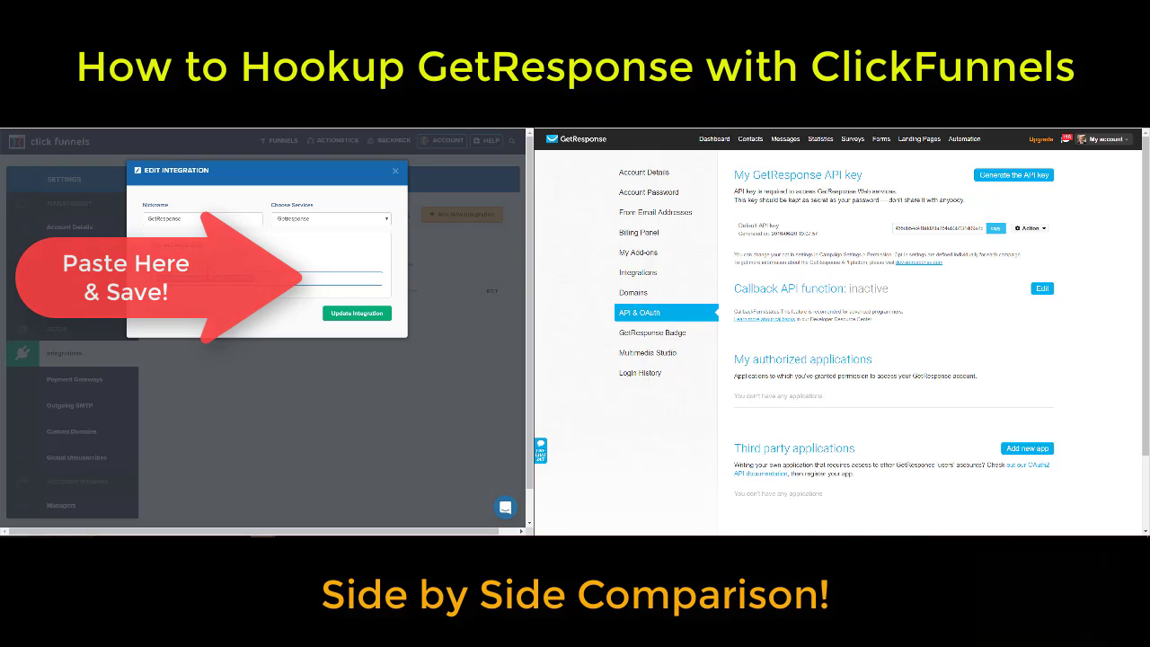
left_click(365, 309)
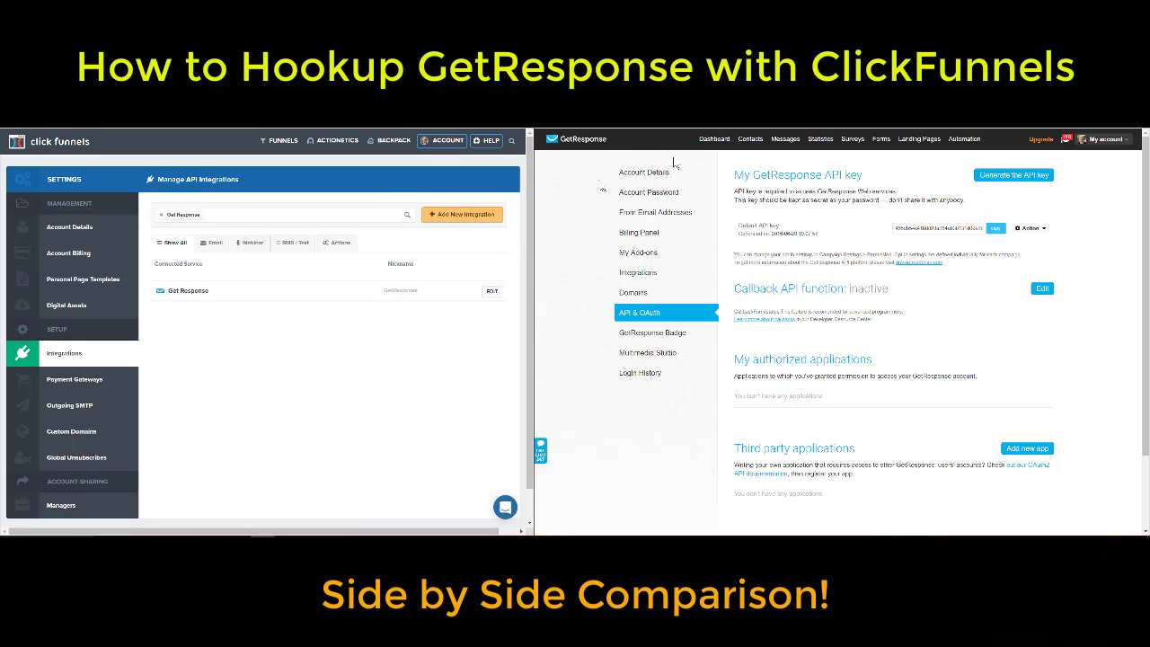
Return to the GetResponse dashboard and open the form for creating a new campaign.
left_click(715, 140)
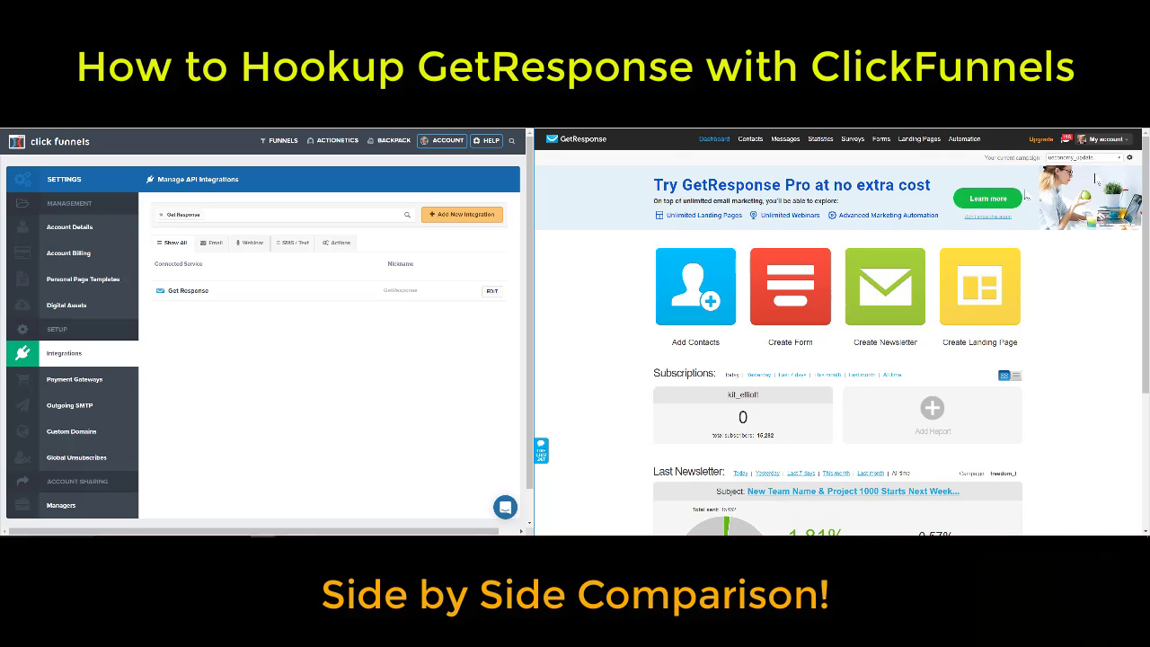
mouse_move(1065, 139)
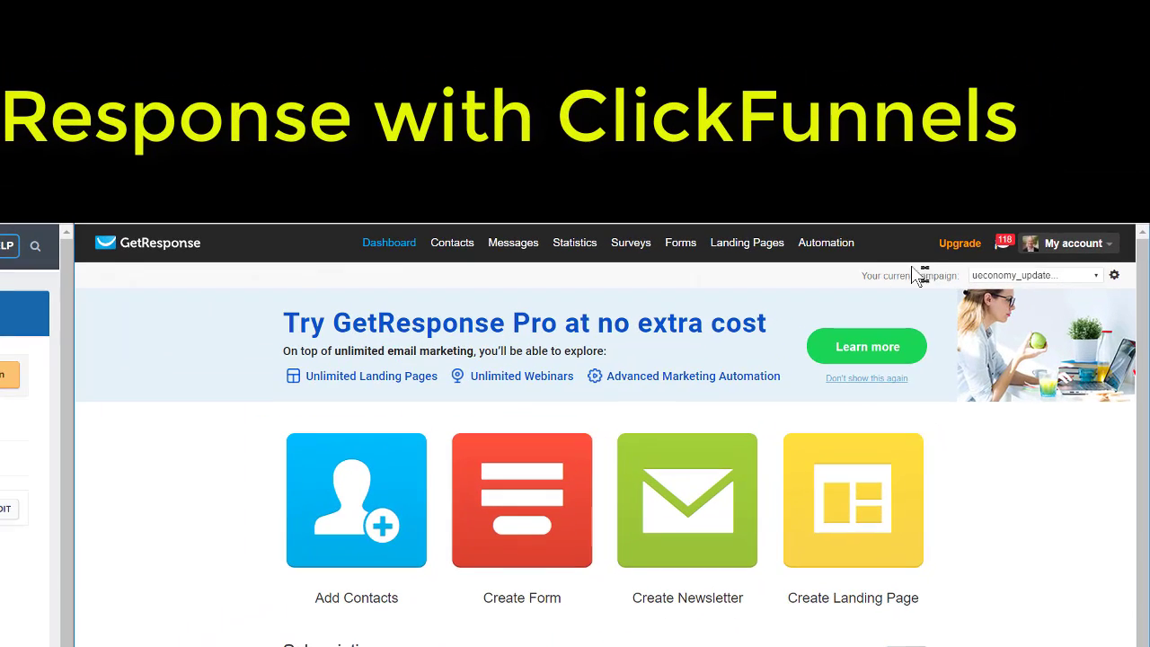
mouse_move(986, 159)
left_click(1095, 282)
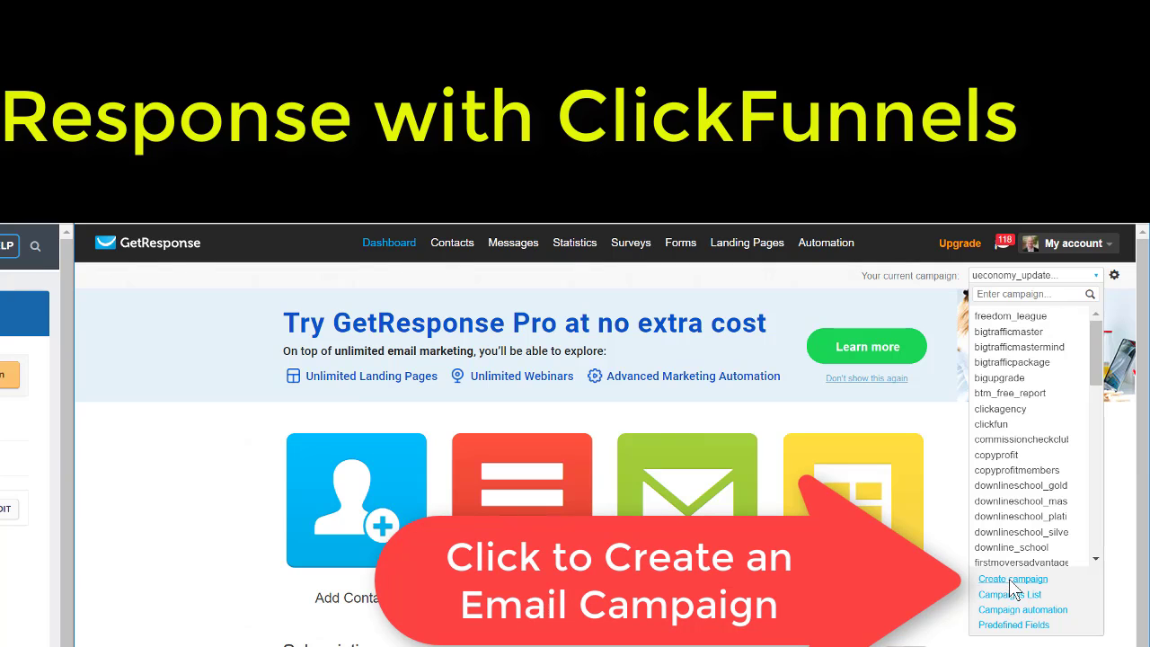
left_click(1012, 581)
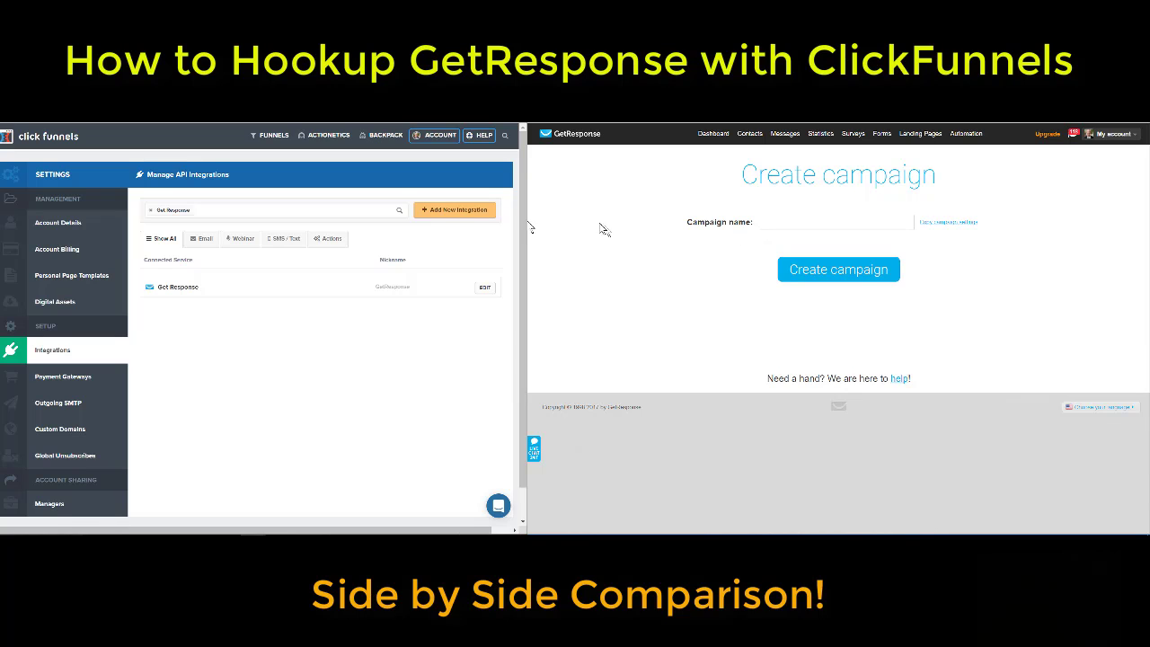
In ClickFunnels, open the Get Paid High Ticket Commissions funnel and load its Welcome page in the page editor.
left_click(26, 136)
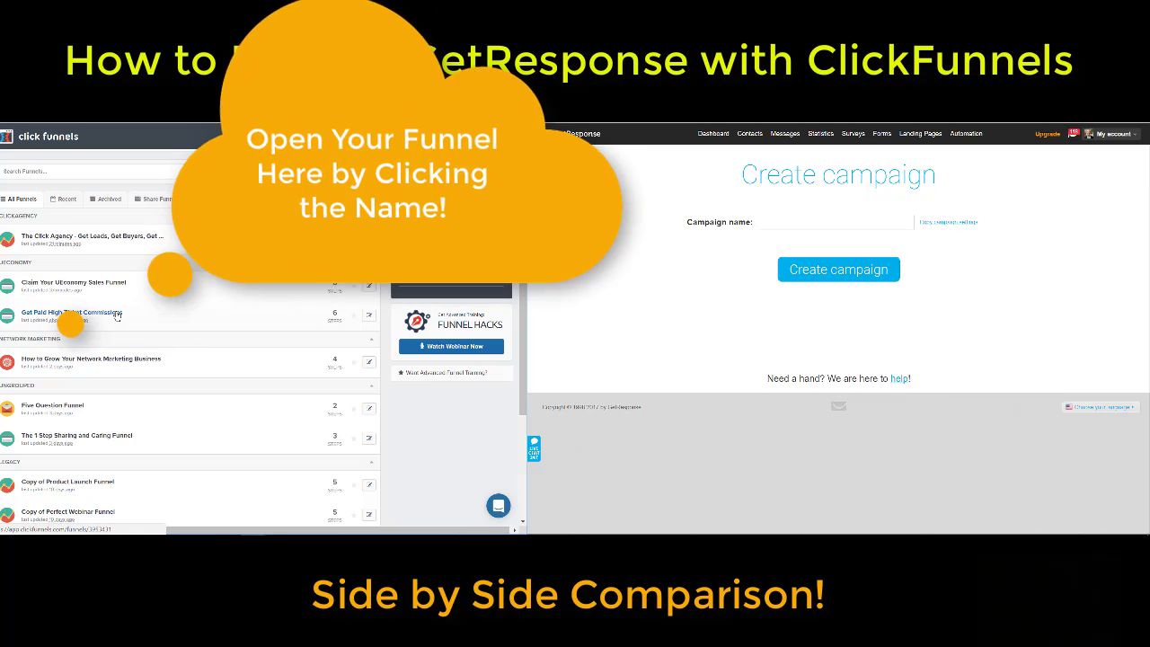
right_click(117, 316)
left_click(153, 318)
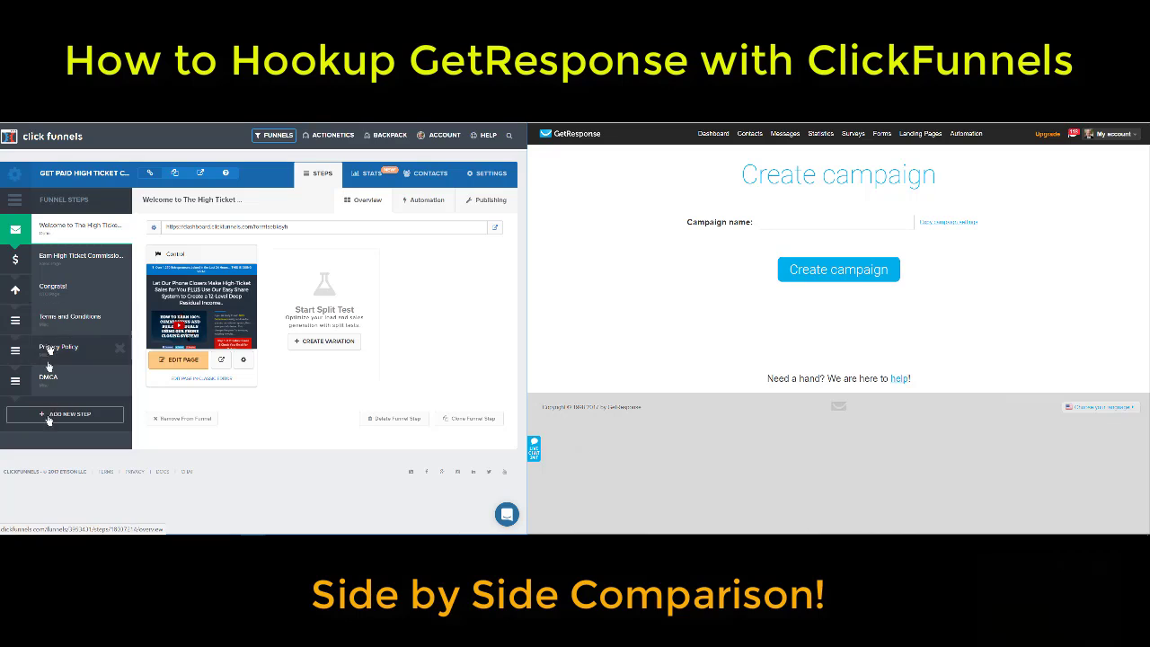
left_click(183, 361)
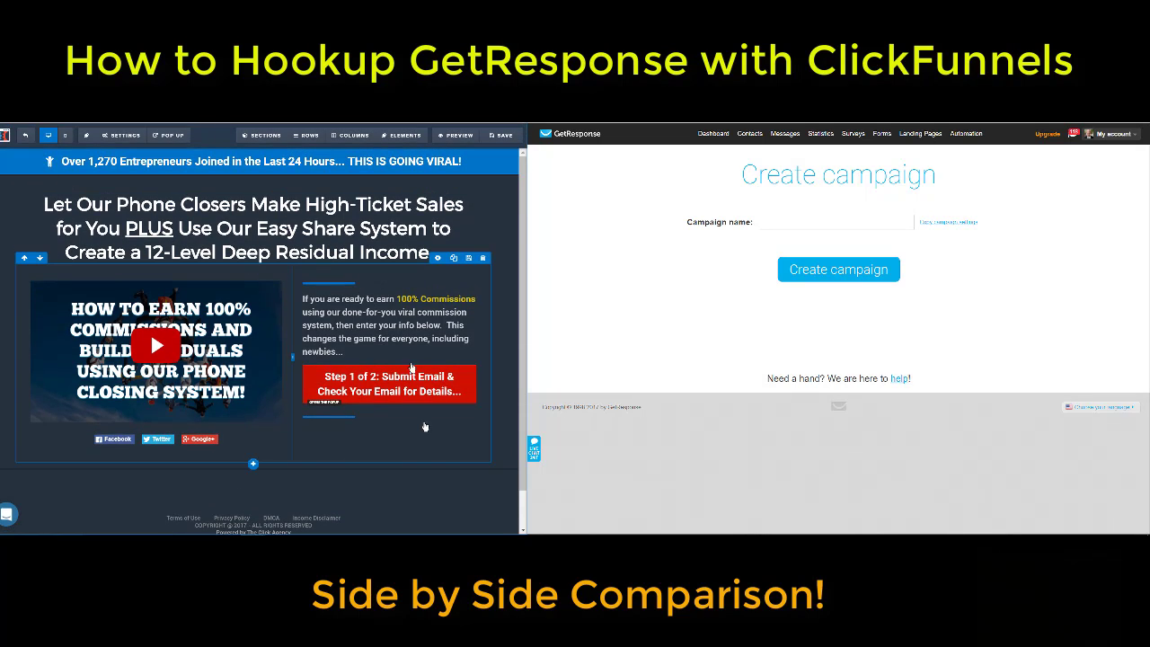
Set the page's email integration to GetResponse with the Add To Campaign action.
mouse_move(119, 141)
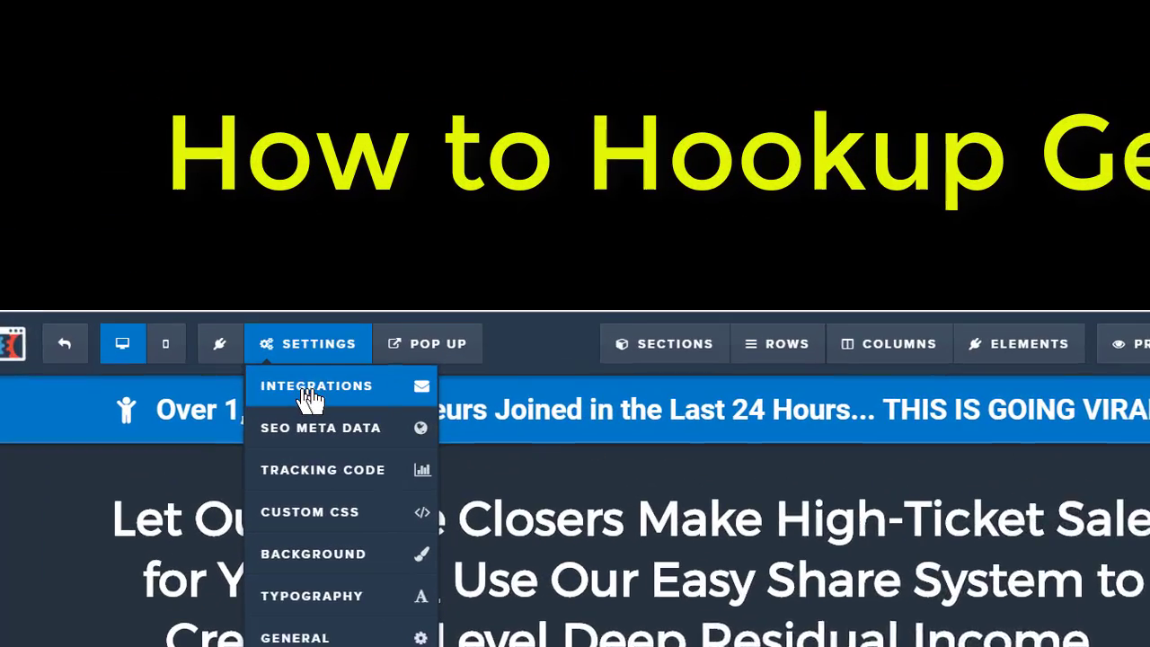
left_click(329, 400)
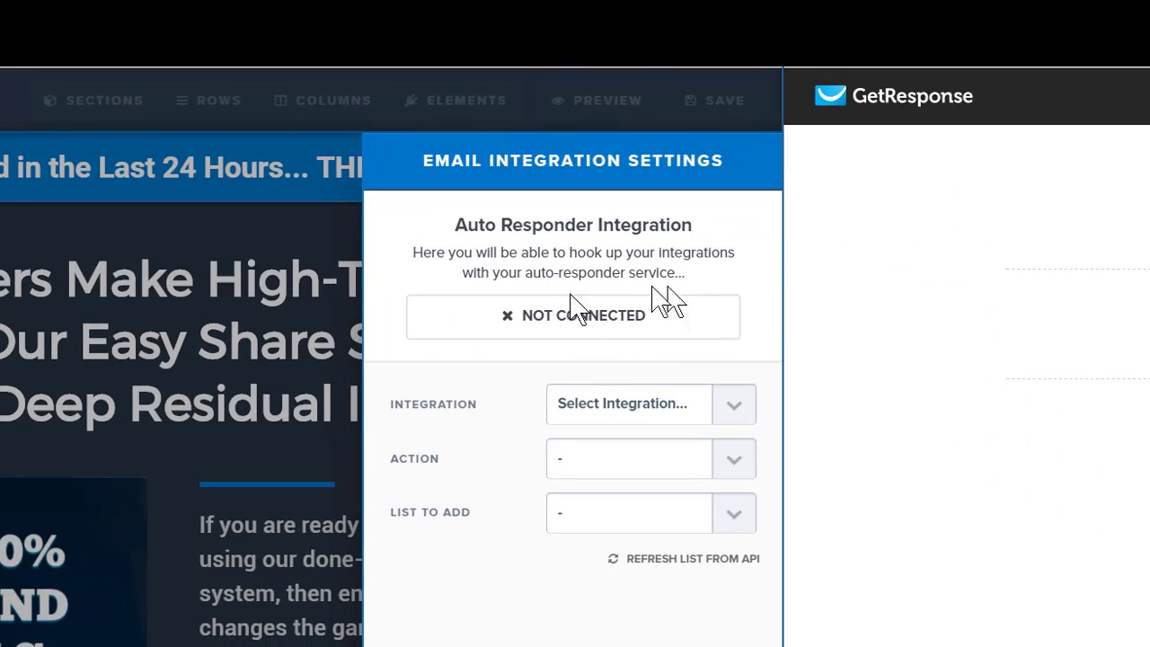
left_click(728, 413)
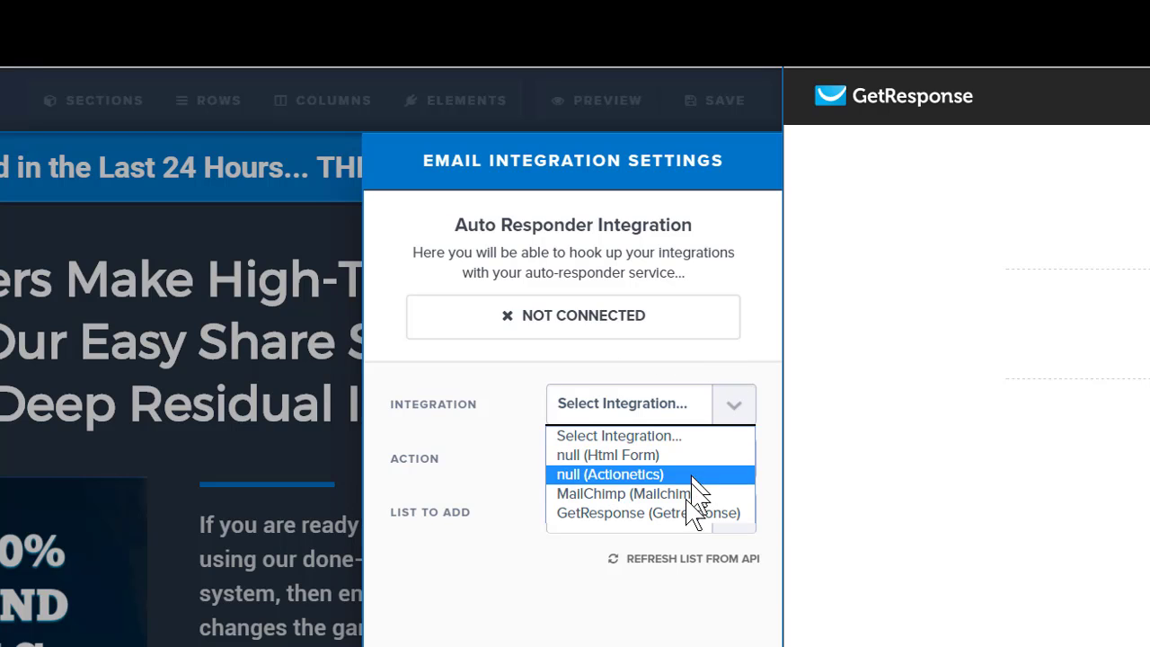
left_click(595, 513)
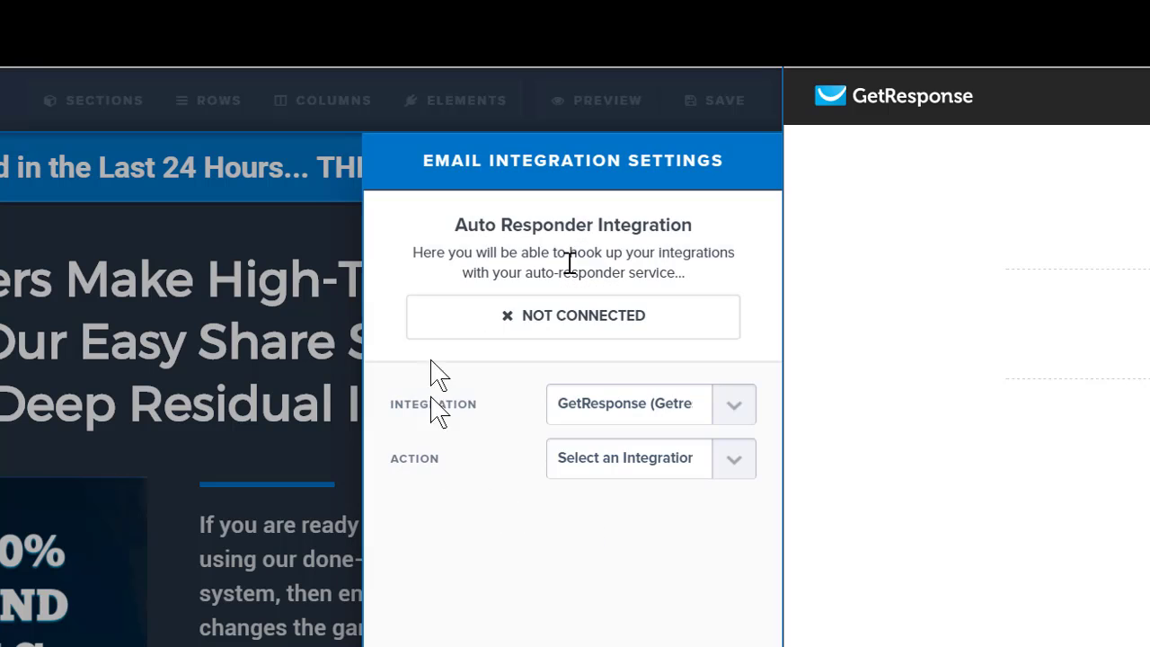
left_click(712, 472)
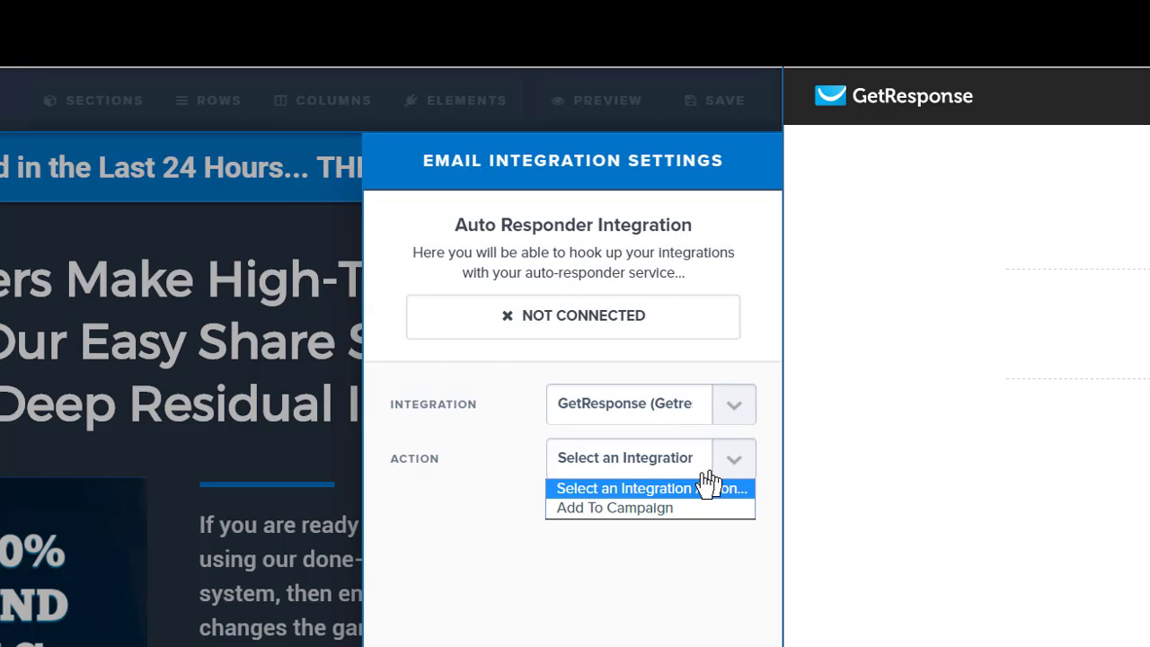
left_click(659, 509)
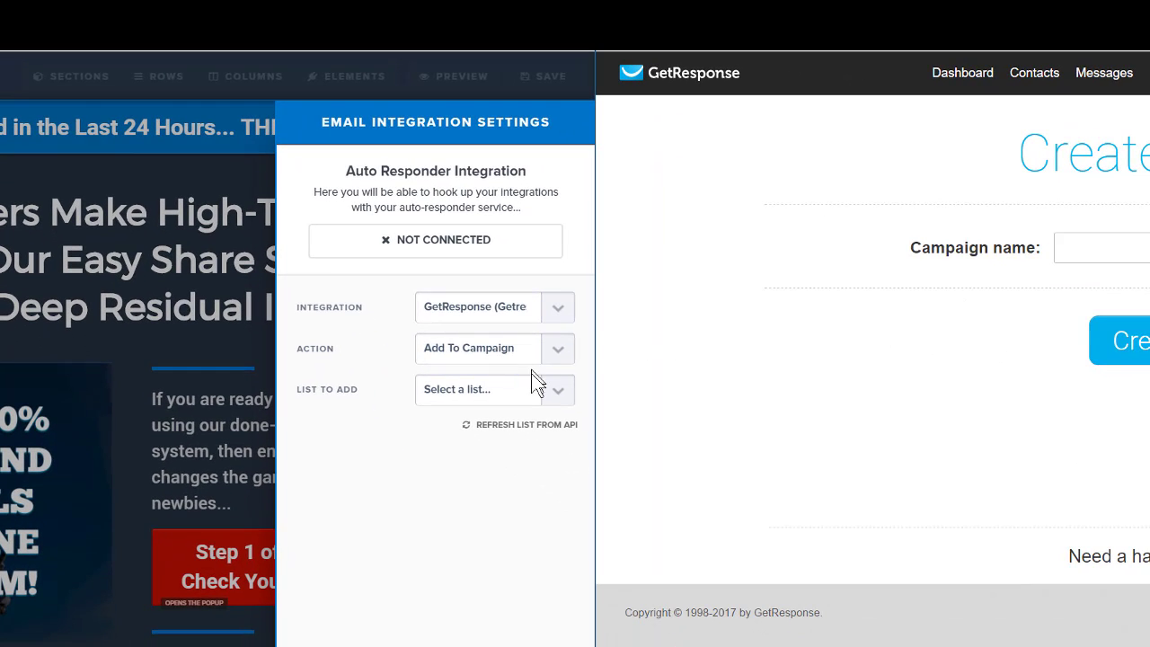
Refresh the integration's lists from the API and choose ueconomy_custom as the list to add.
left_click(494, 429)
left_click(523, 395)
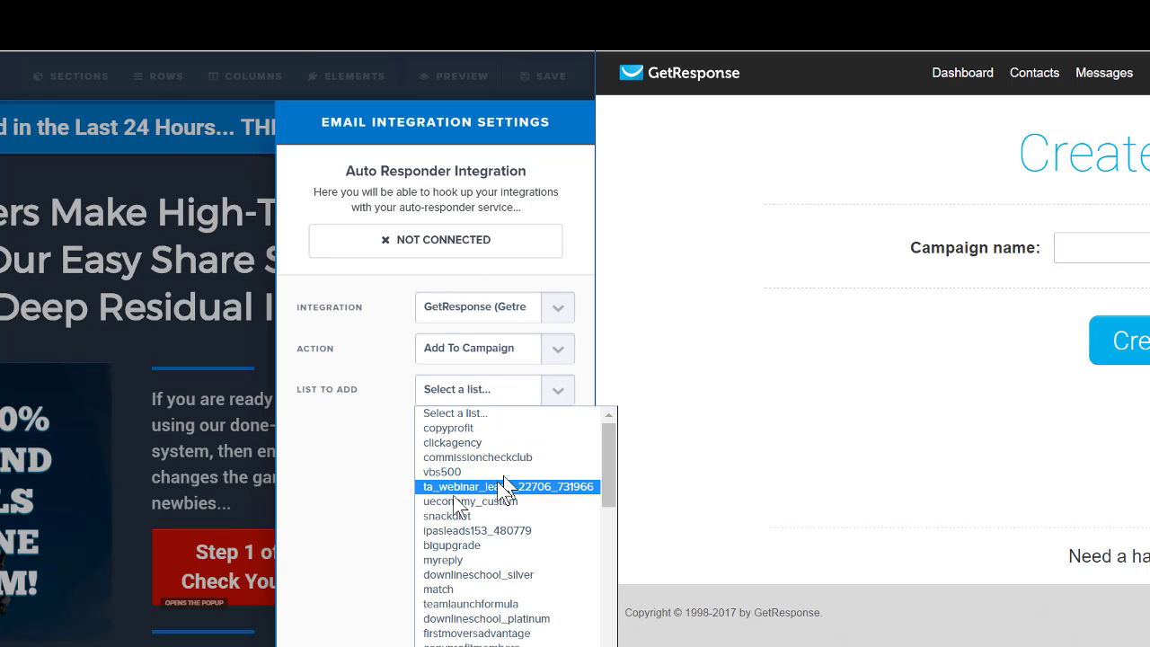
left_click(467, 502)
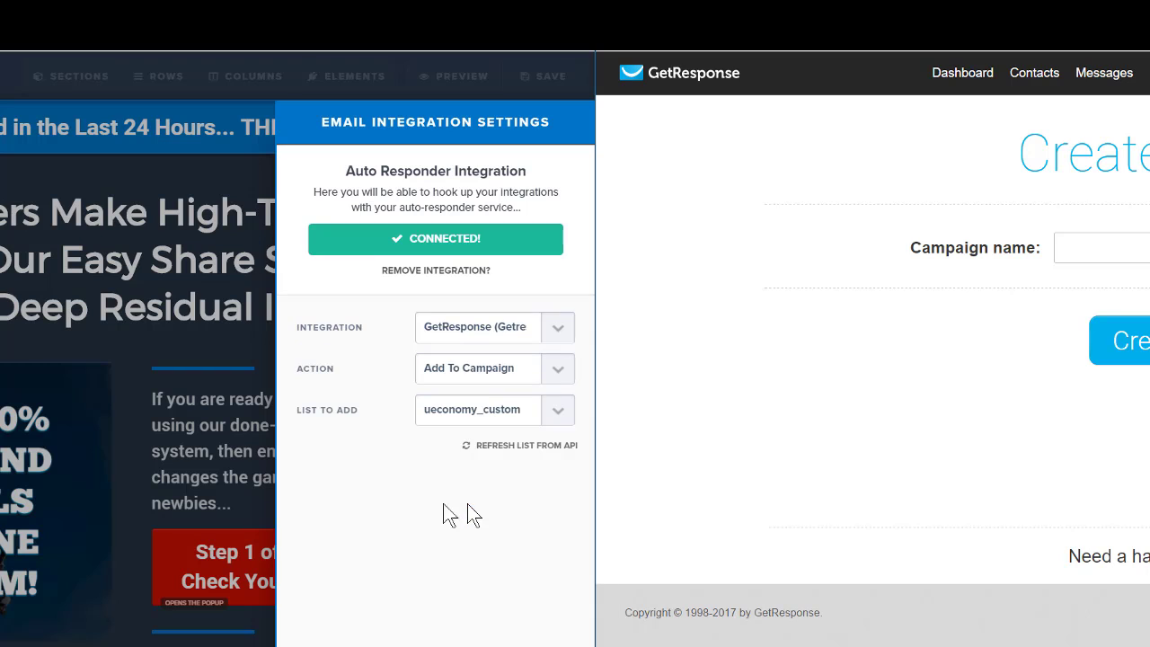
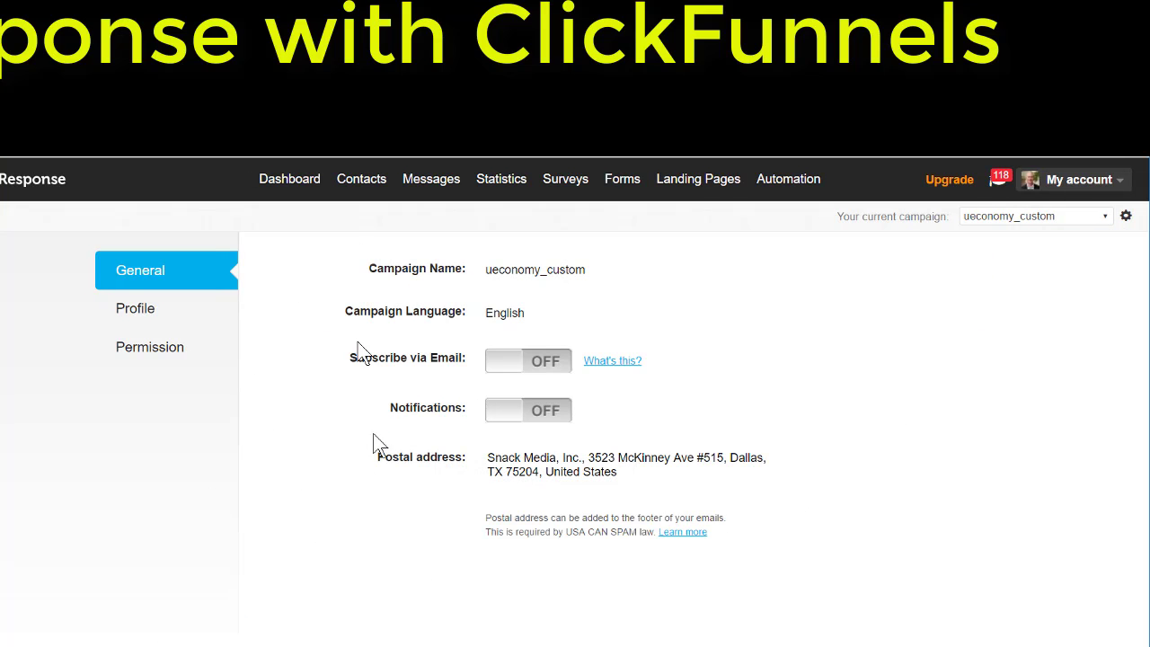
In GetResponse, review the Profile and Permission settings of the ueconomy_custom campaign.
left_click(147, 311)
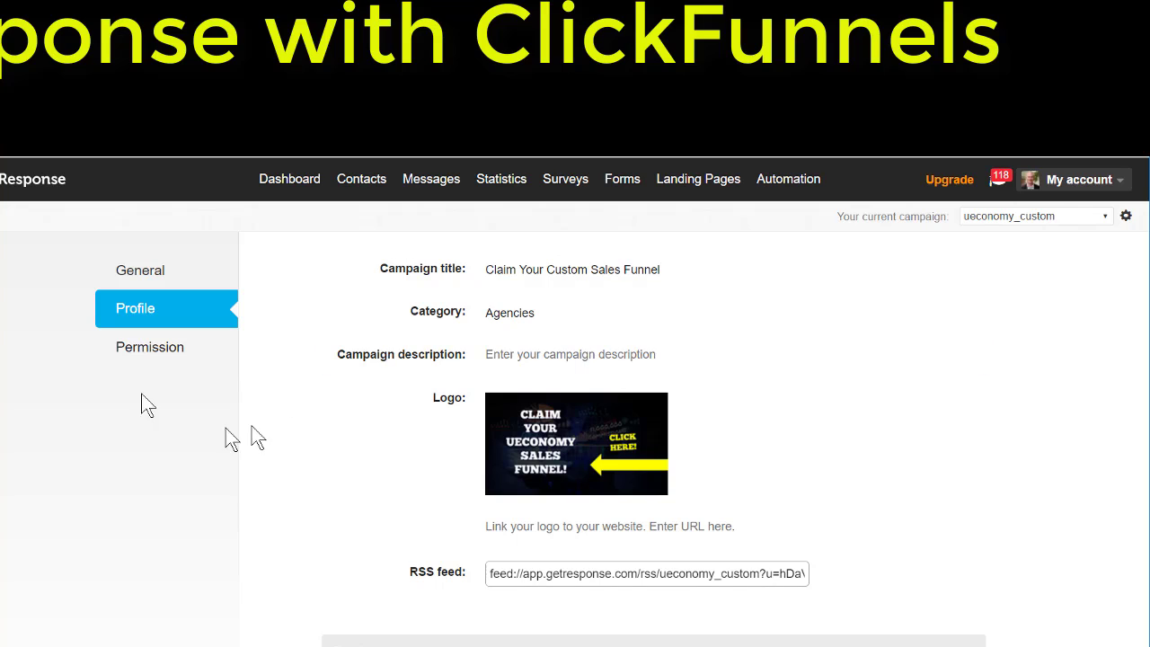
left_click(143, 357)
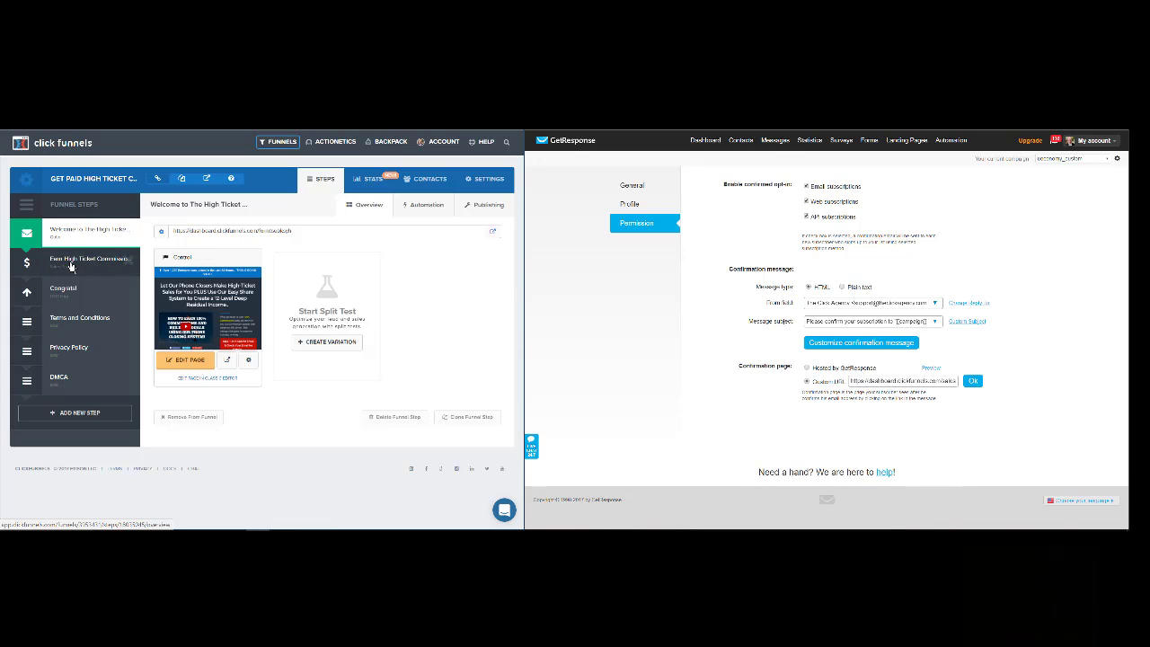
In ClickFunnels, copy the page URL of the Earn High Ticket Commissions funnel step.
left_click(71, 265)
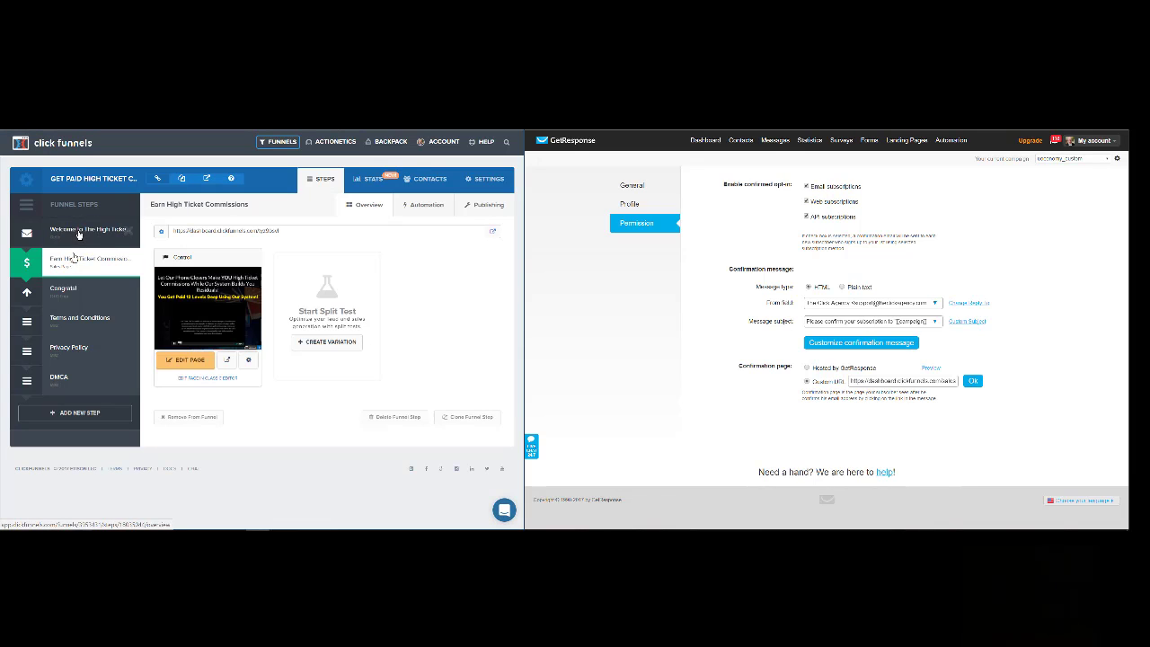
triple_click(210, 232)
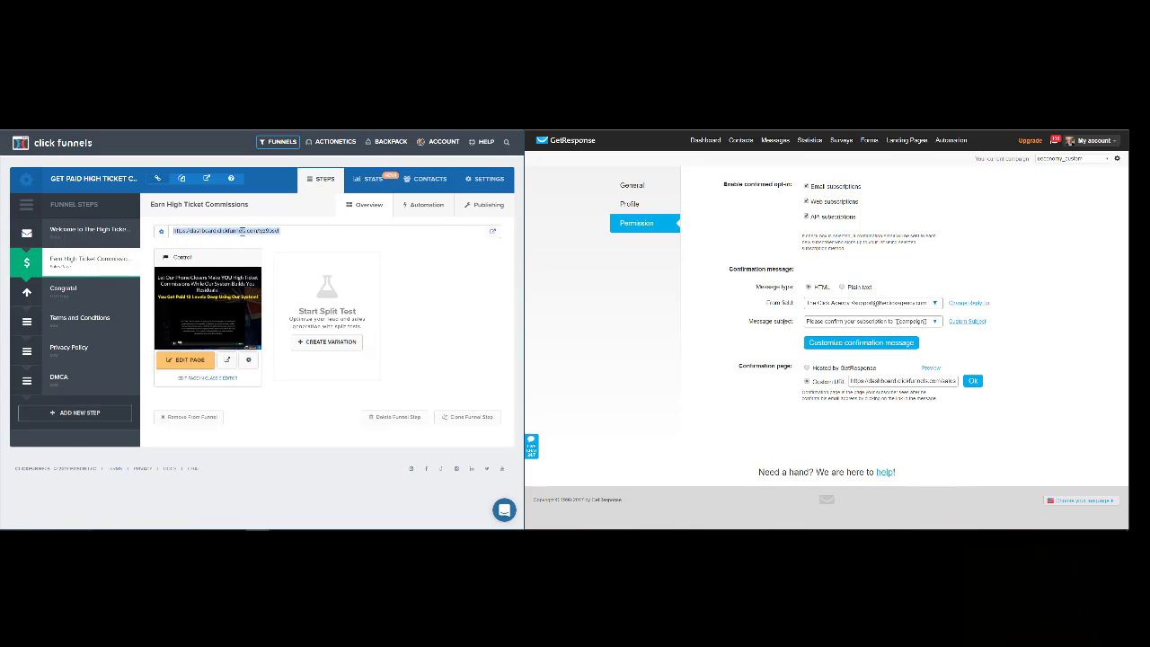
right_click(241, 231)
left_click(262, 246)
Review the overviews of the Welcome and Earn High Ticket Commissions funnel steps.
left_click(81, 236)
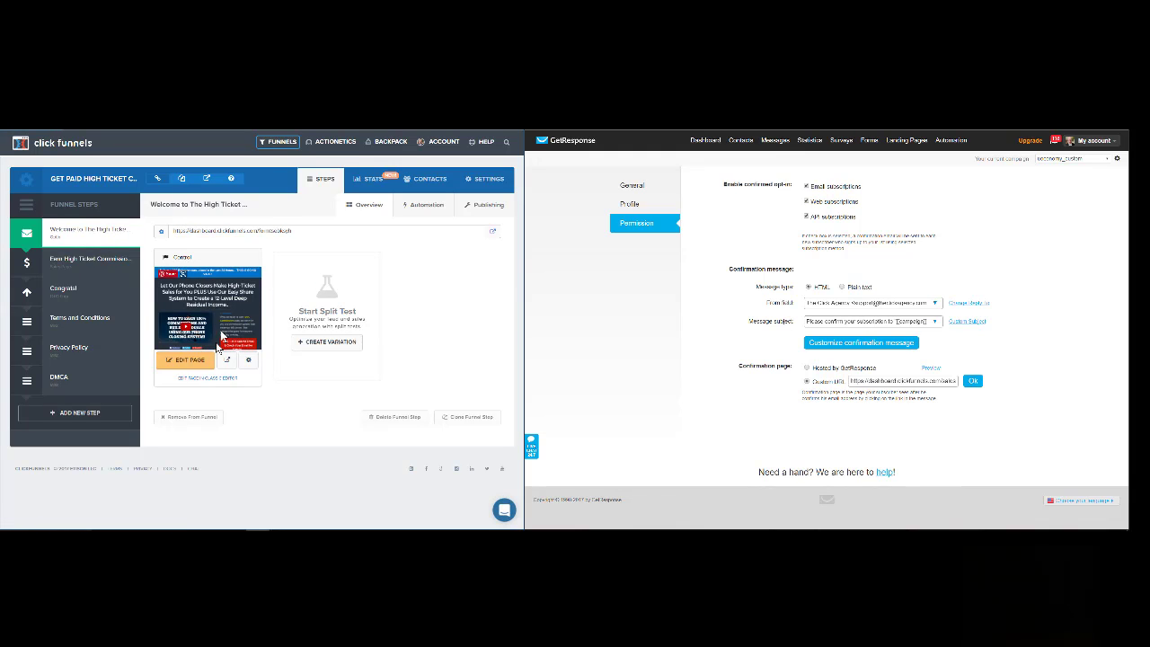
left_click(83, 259)
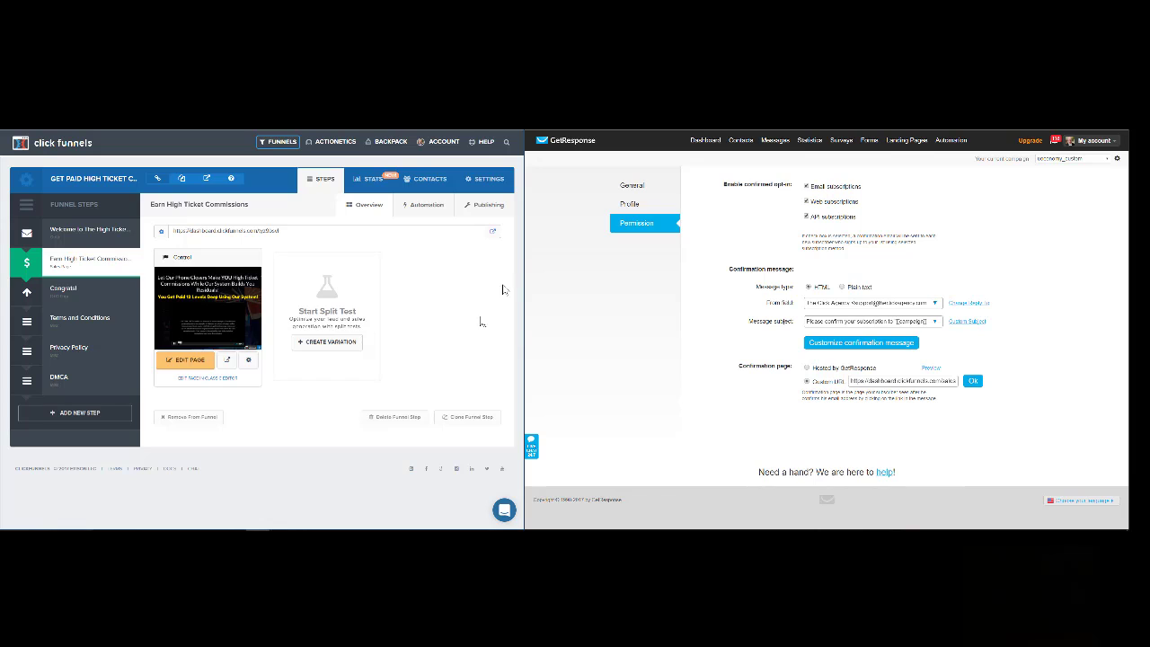
mouse_move(1087, 157)
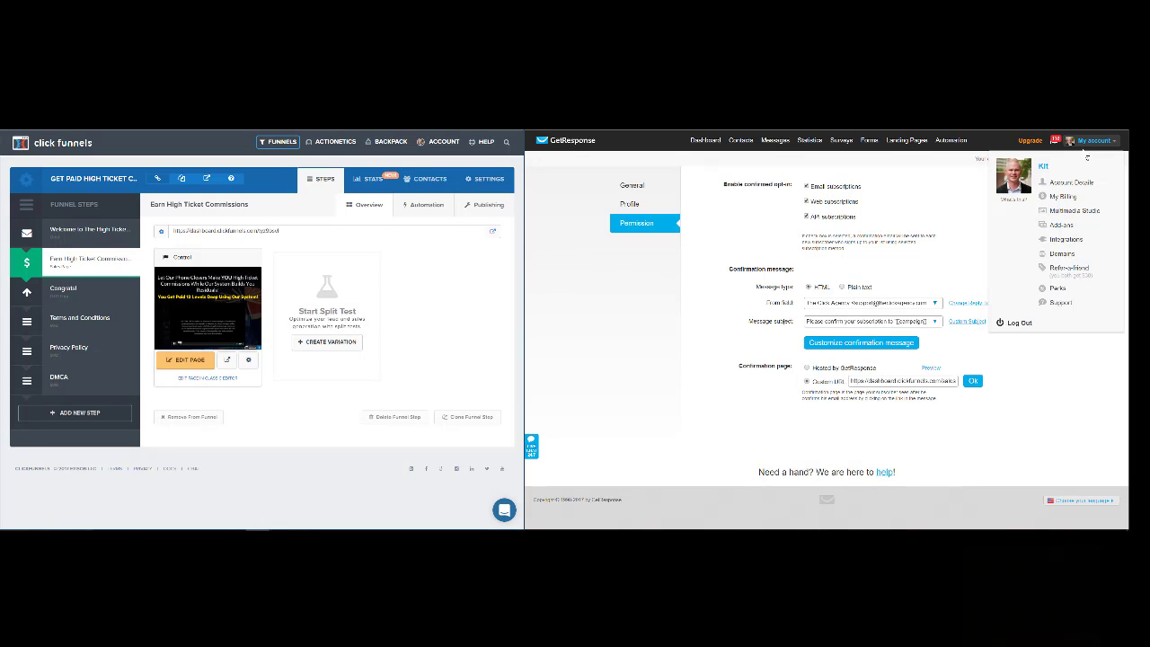
Open the account's Integrations page in GetResponse and the API integrations page in ClickFunnels to review the connected services.
left_click(1065, 240)
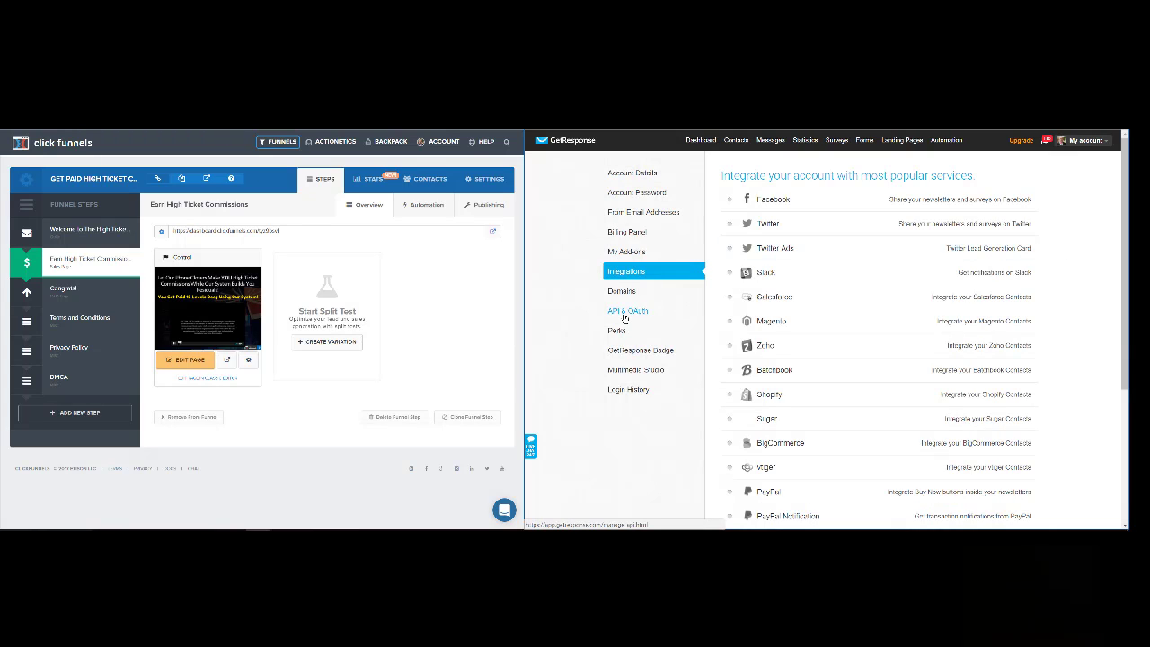
mouse_move(440, 140)
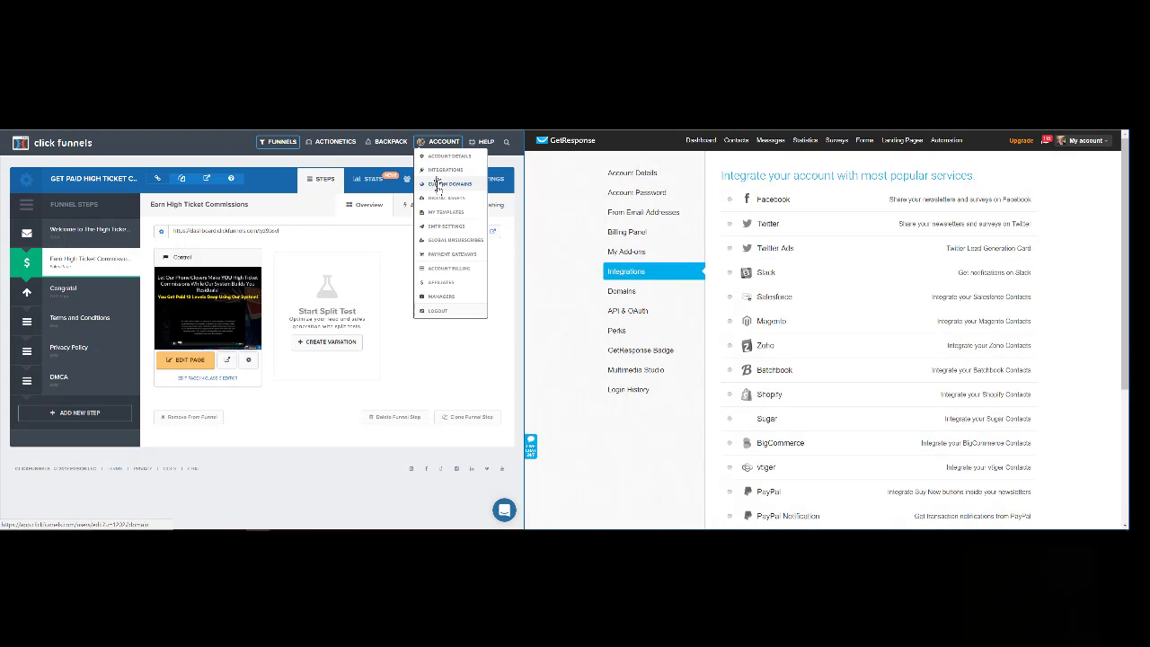
left_click(442, 171)
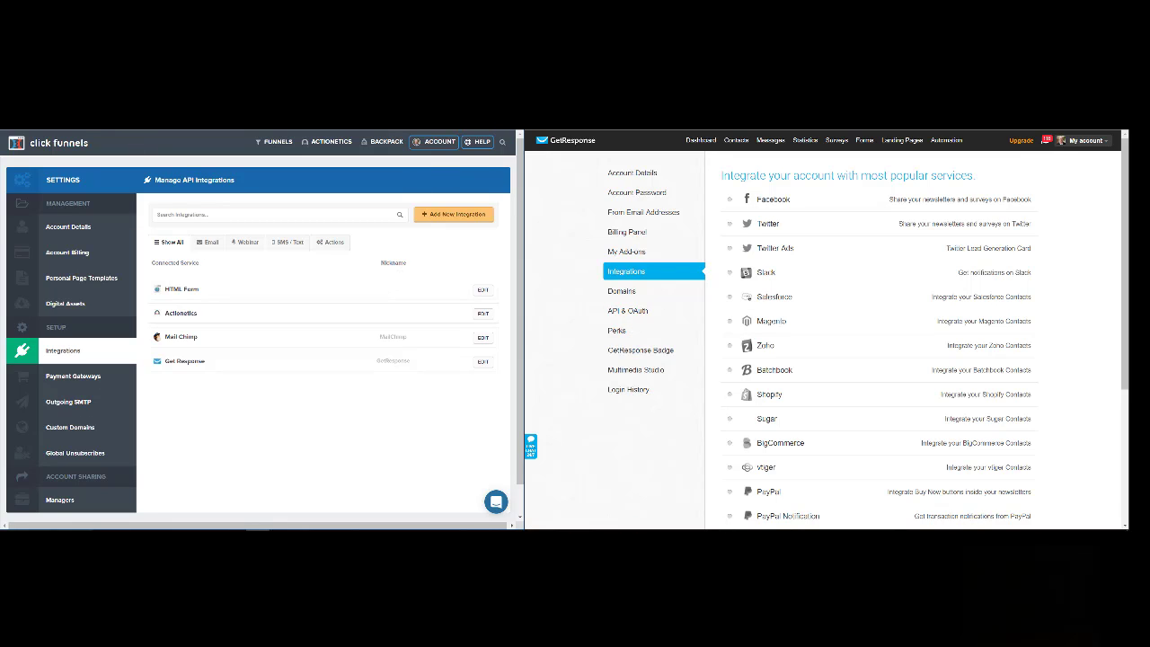
key("ctrl+v")
Open the Welcome page of the Get Paid High Ticket Commissions funnel for editing and display its email integration settings.
left_click(274, 141)
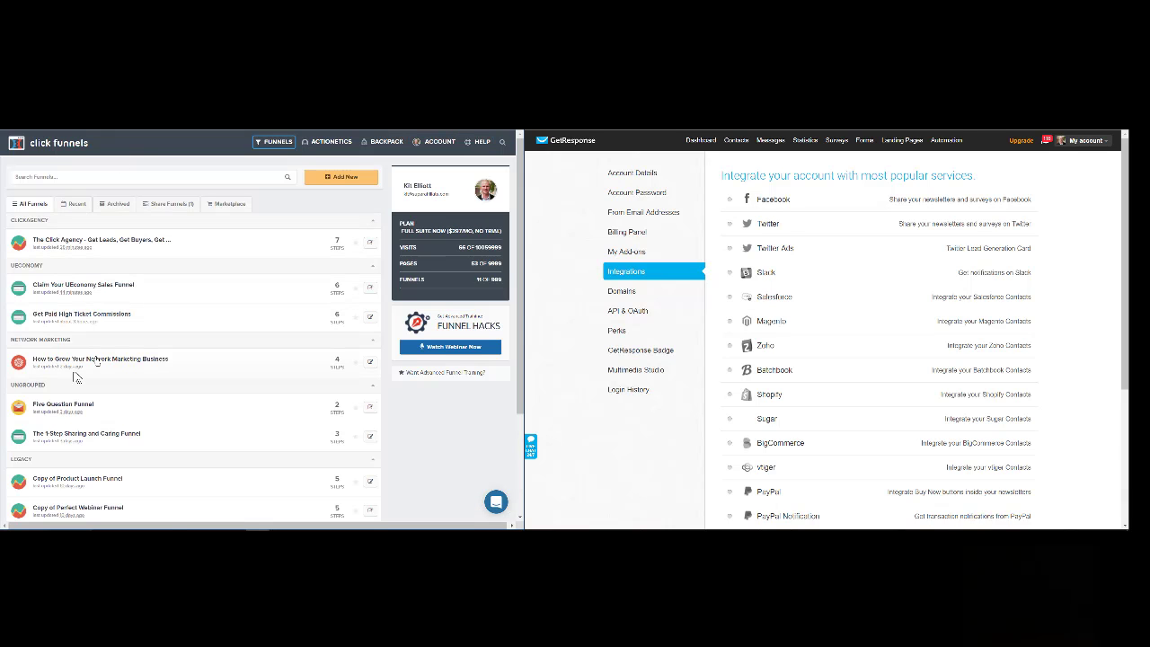
left_click(103, 315)
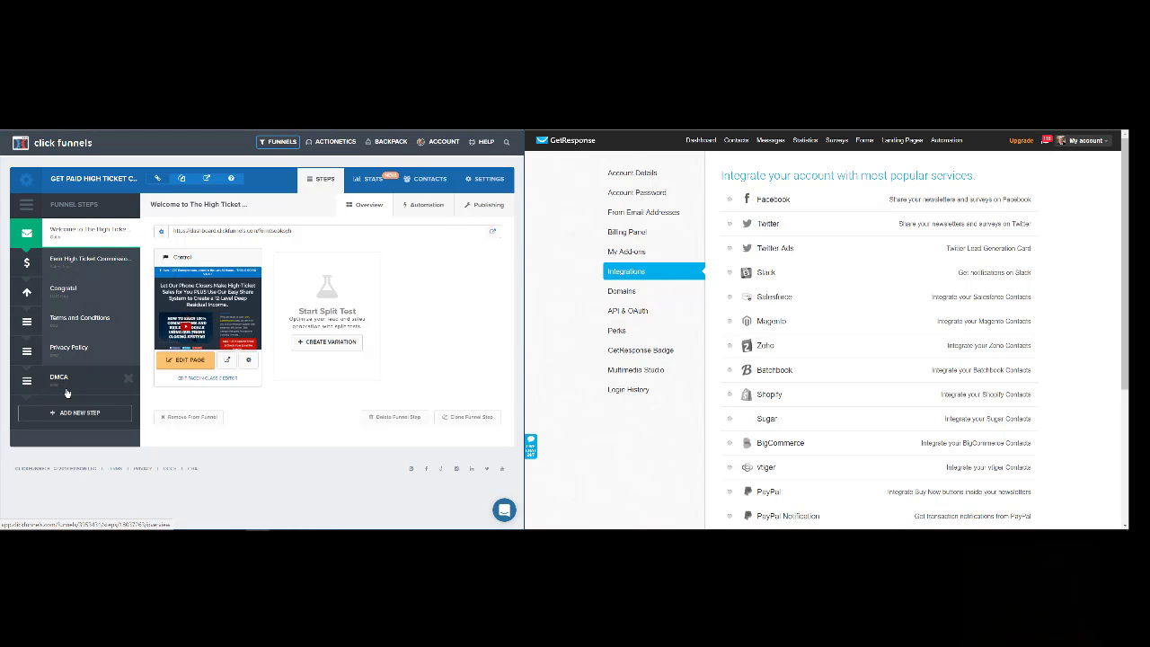
left_click(178, 360)
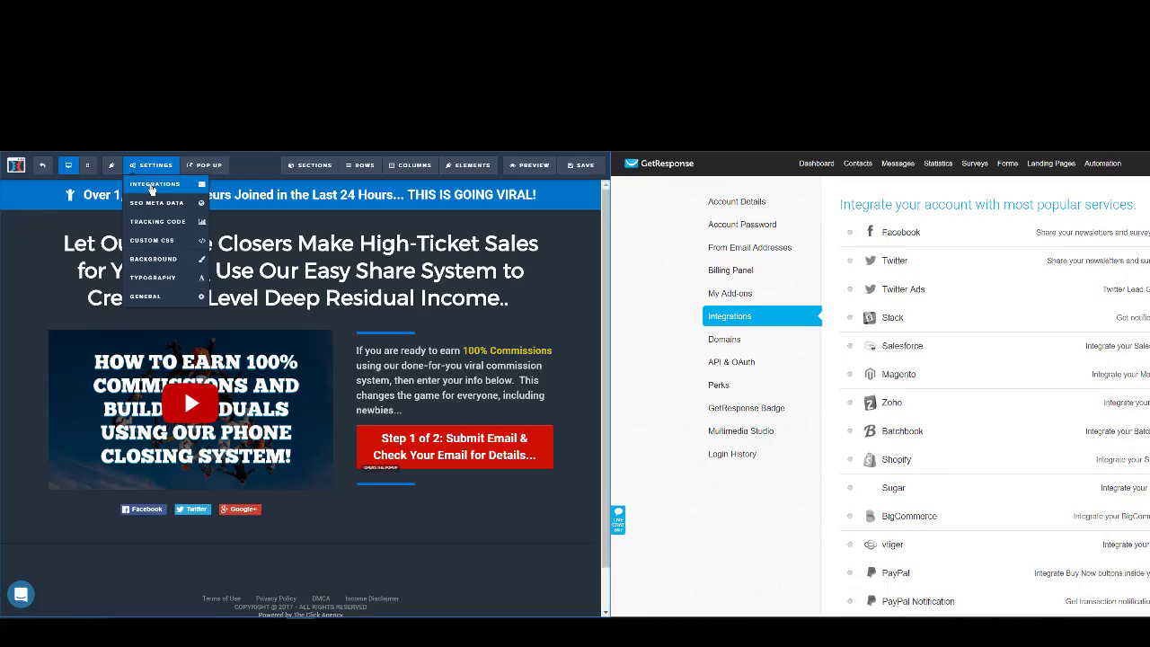
left_click(132, 159)
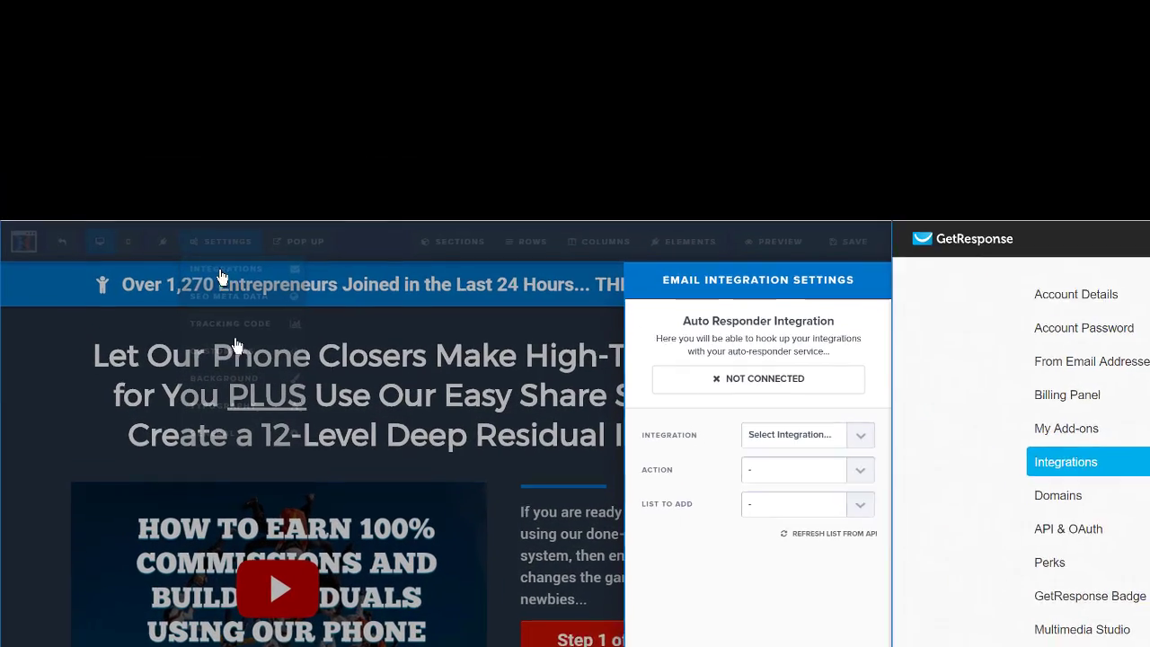
Set the page's email integration to GetResponse with the action Add To Campaign.
left_click(849, 453)
left_click(841, 516)
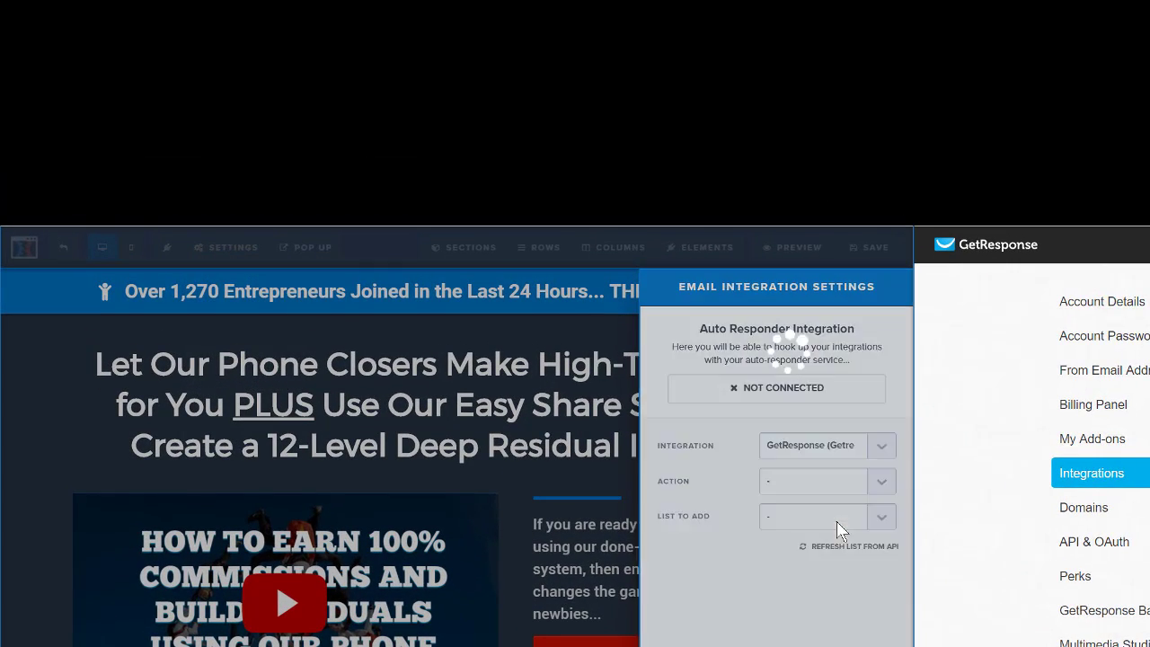
left_click(844, 486)
left_click(844, 513)
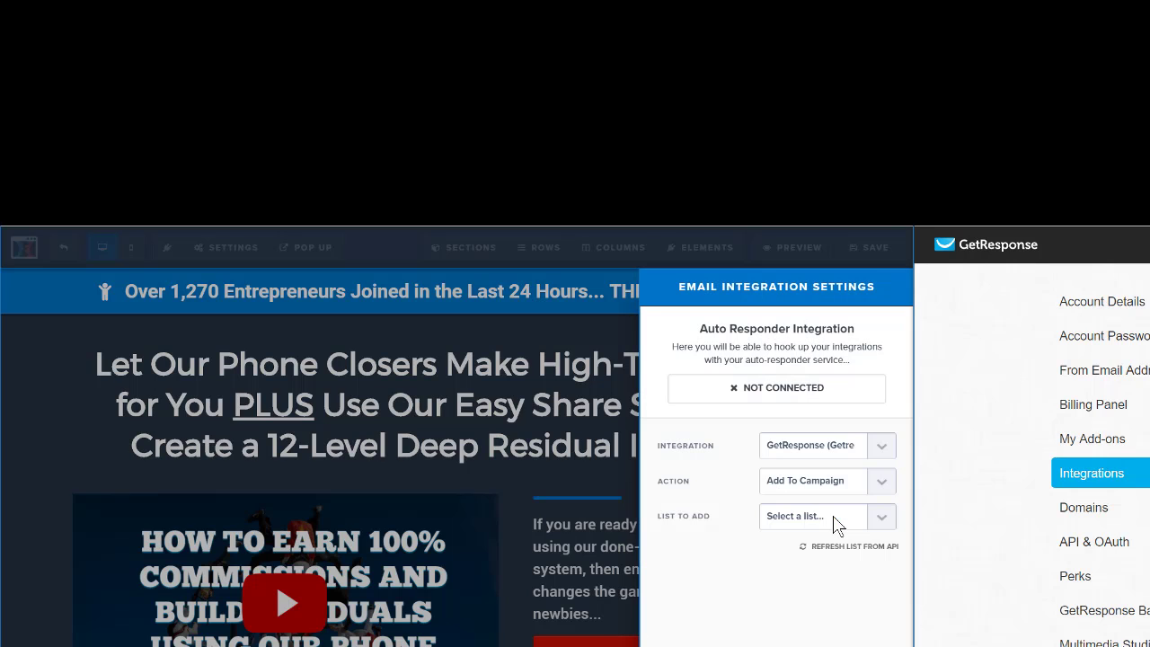
Choose ueconomy_custom as the list to add and close the email integration settings.
left_click(804, 519)
scroll(836, 575, "down", 3)
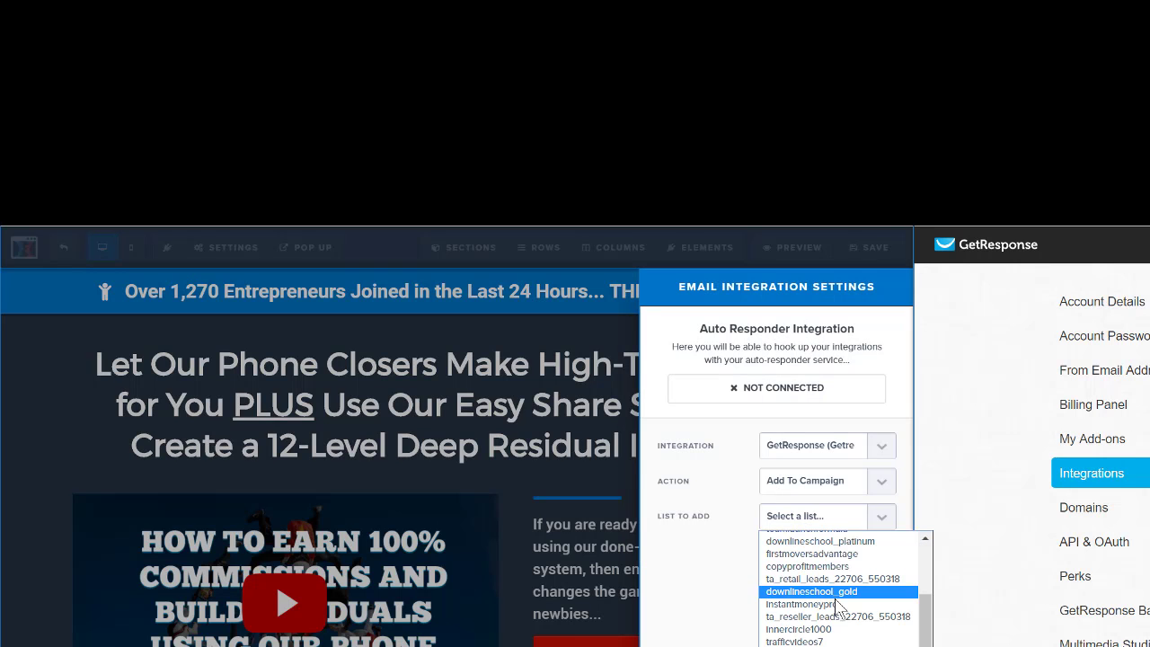
scroll(835, 608, "up", 3)
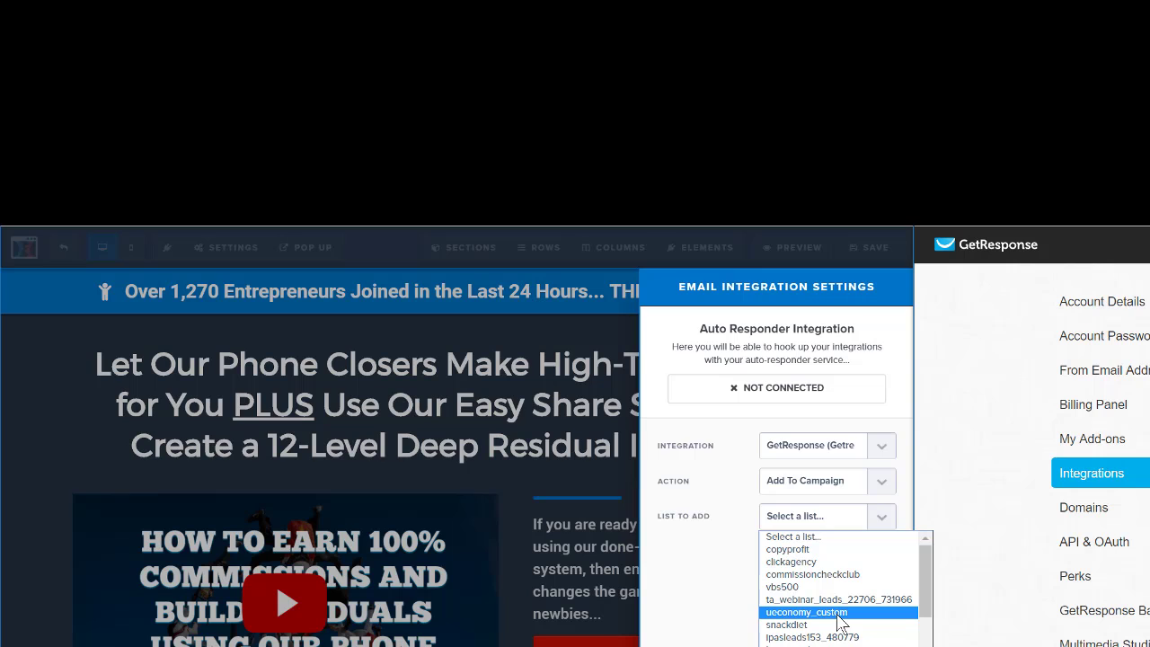
left_click(837, 612)
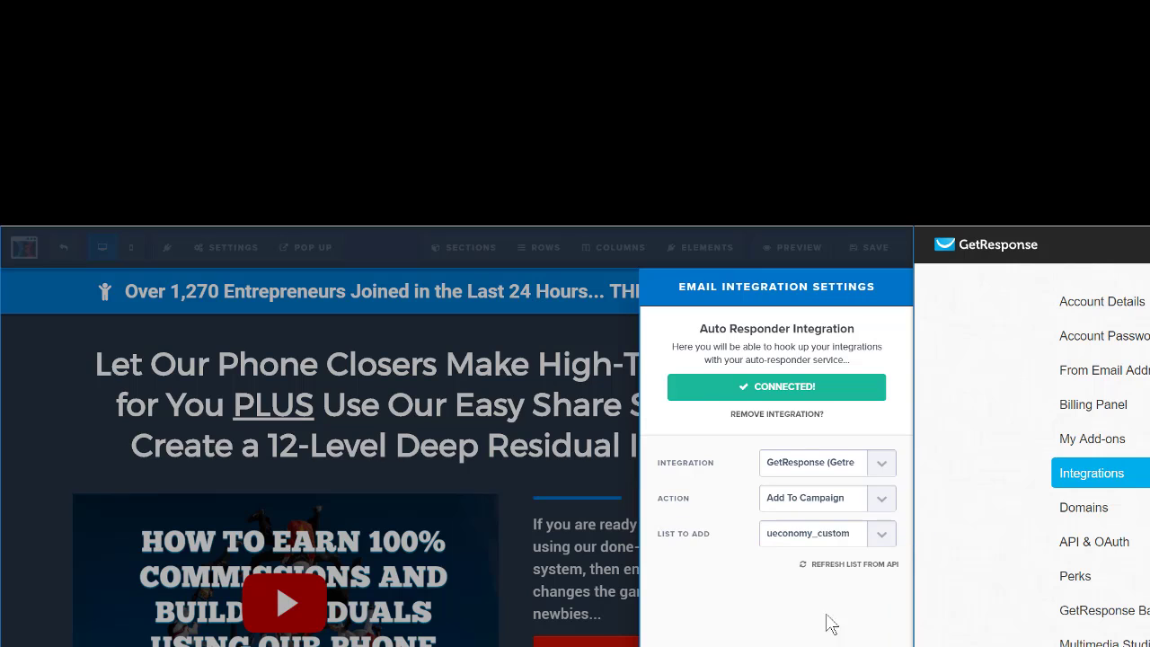
left_click(632, 436)
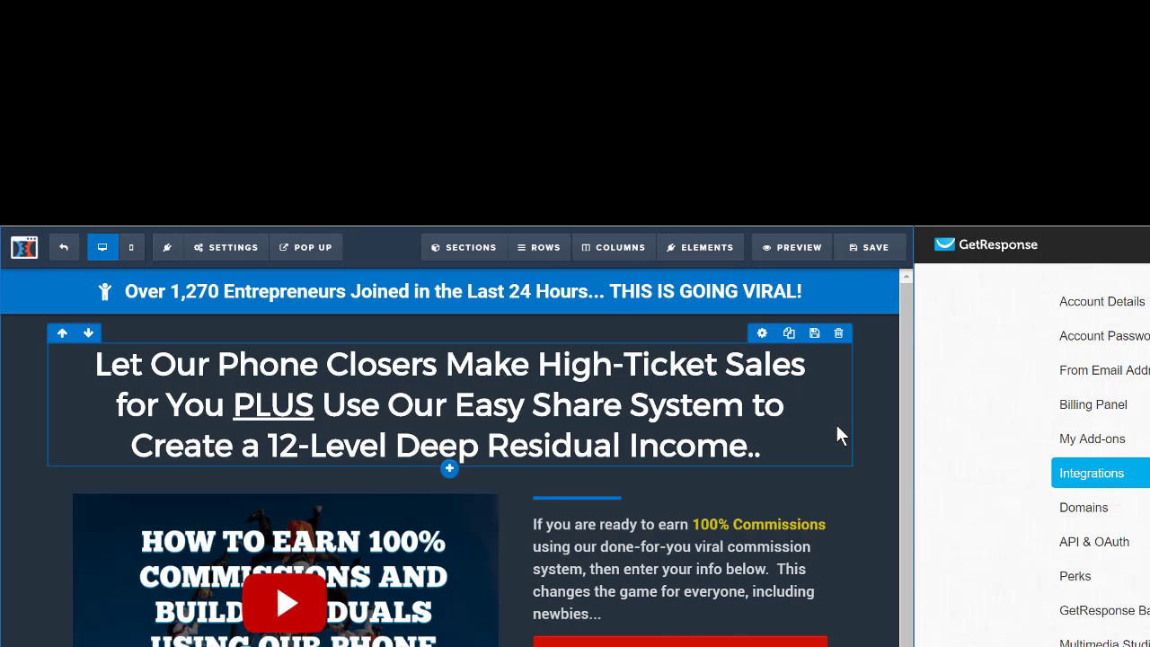